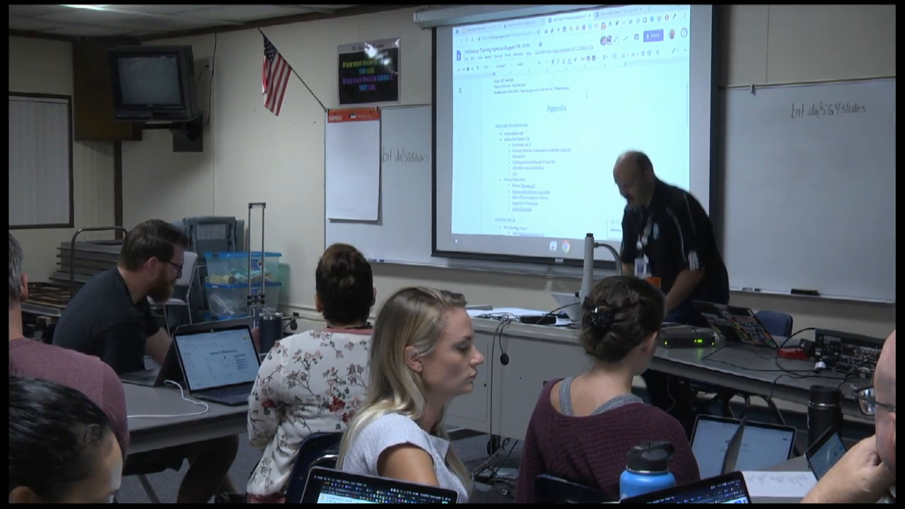
Step: Open the "Homework" document linked under Teacher Preparation in the agenda and review its preparation tasks
scroll(537, 174, "down", 1)
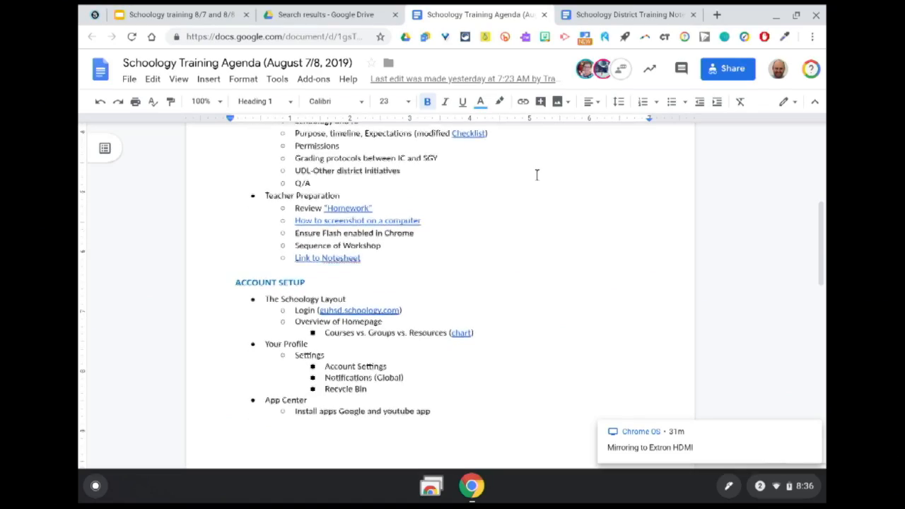
left_click(350, 210)
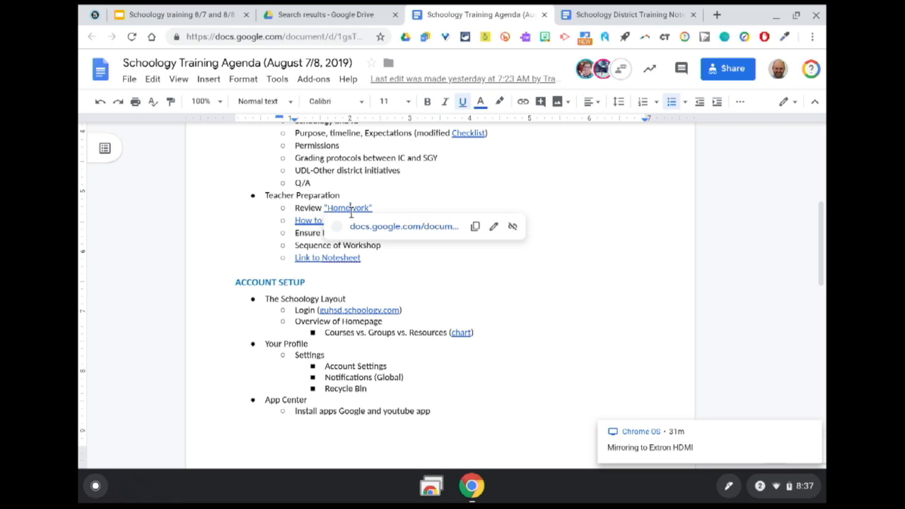
left_click(356, 223)
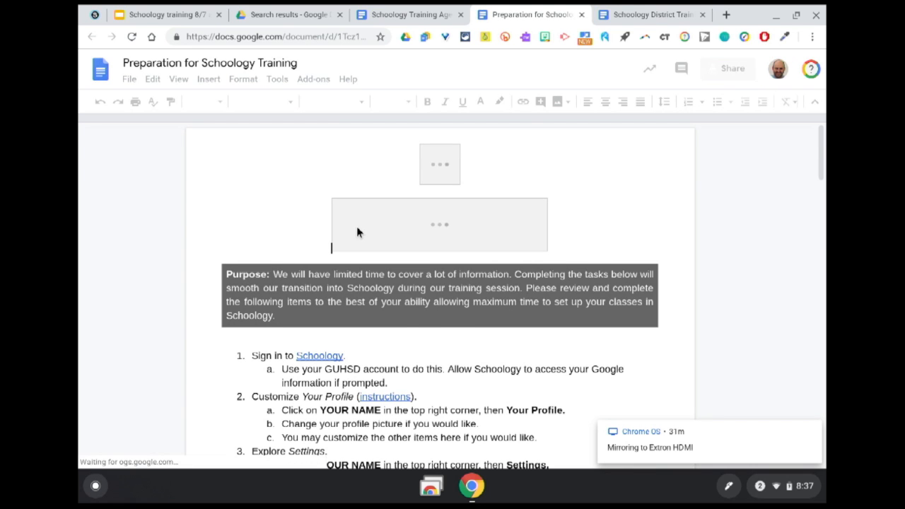
scroll(356, 232, "down", 2)
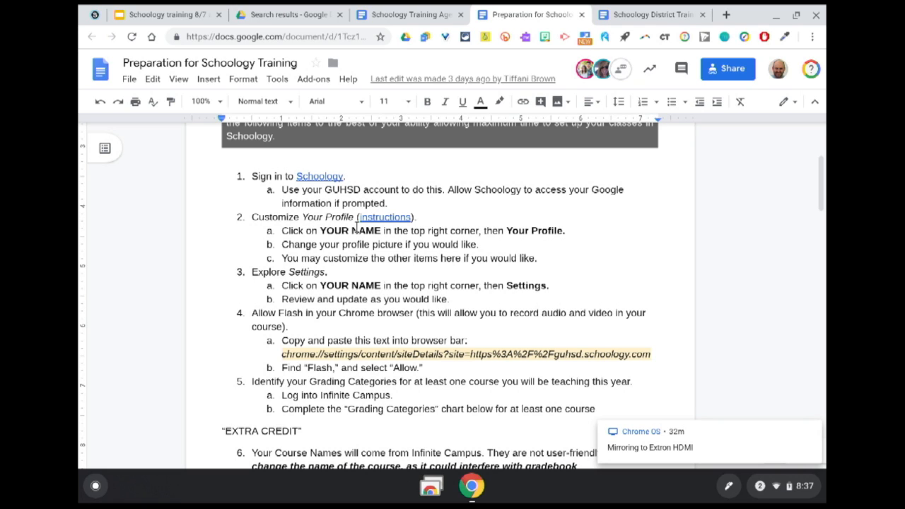
scroll(357, 226, "down", 4)
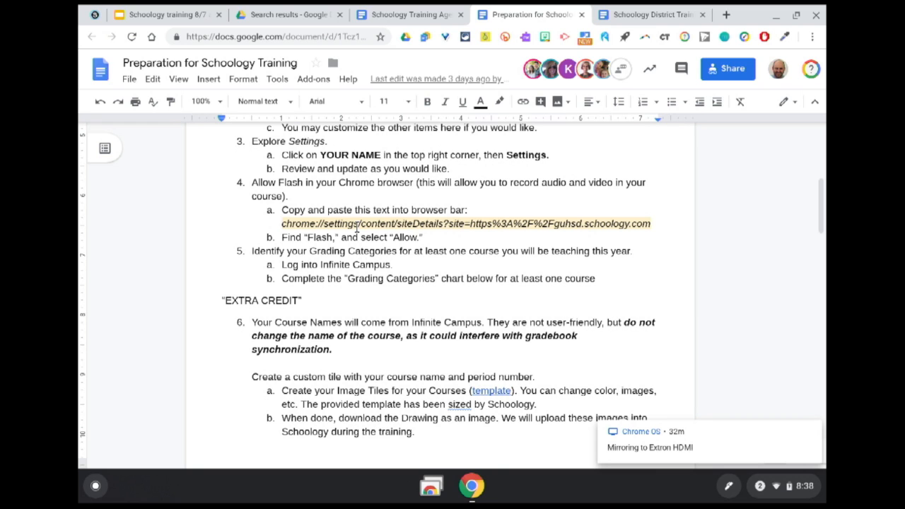
scroll(318, 188, "down", 10)
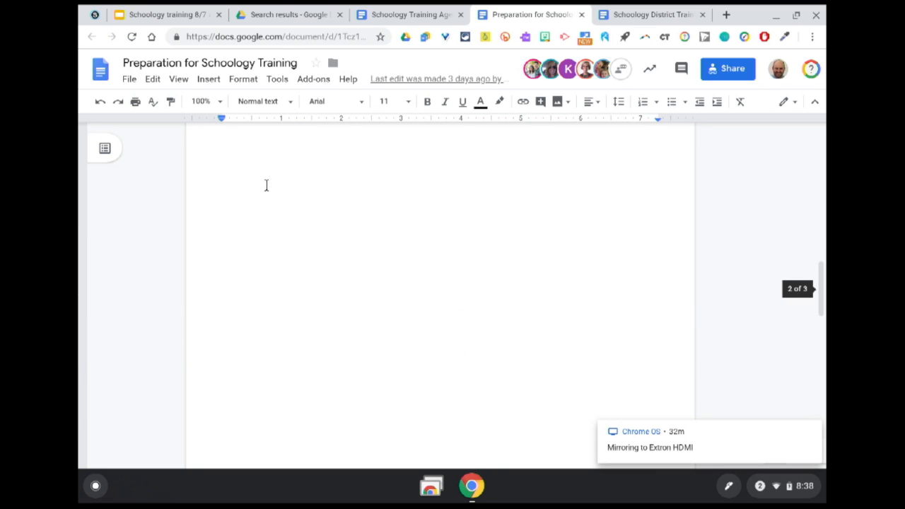
scroll(267, 185, "down", 10)
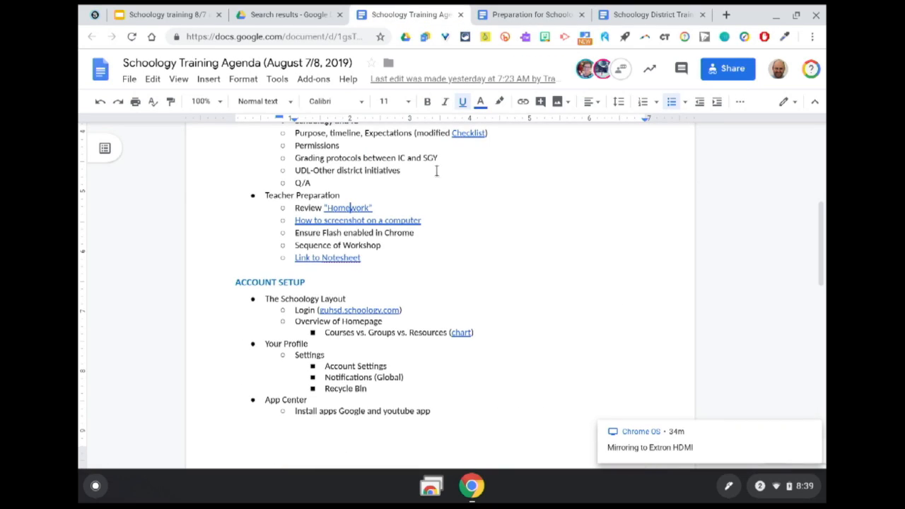
Step: Switch from the agenda to Schoology and open its home page with the course dashboard
left_click(431, 224)
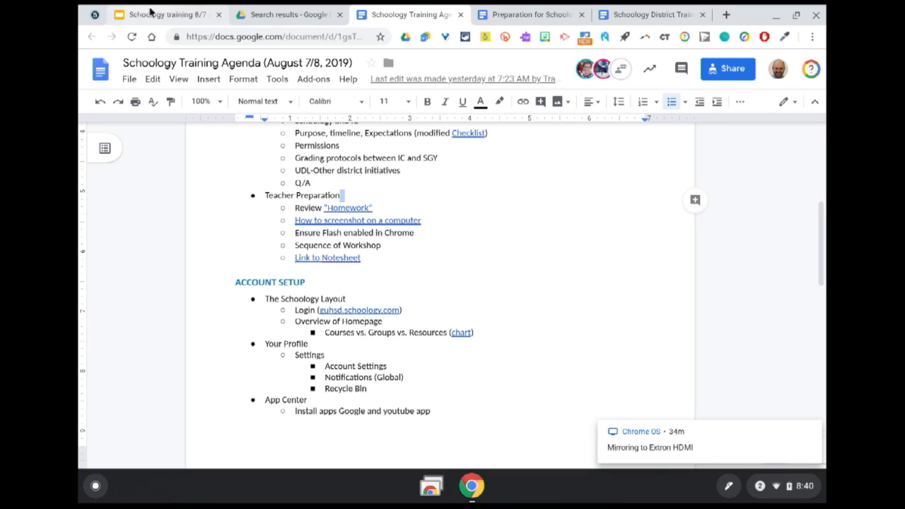
left_click(96, 15)
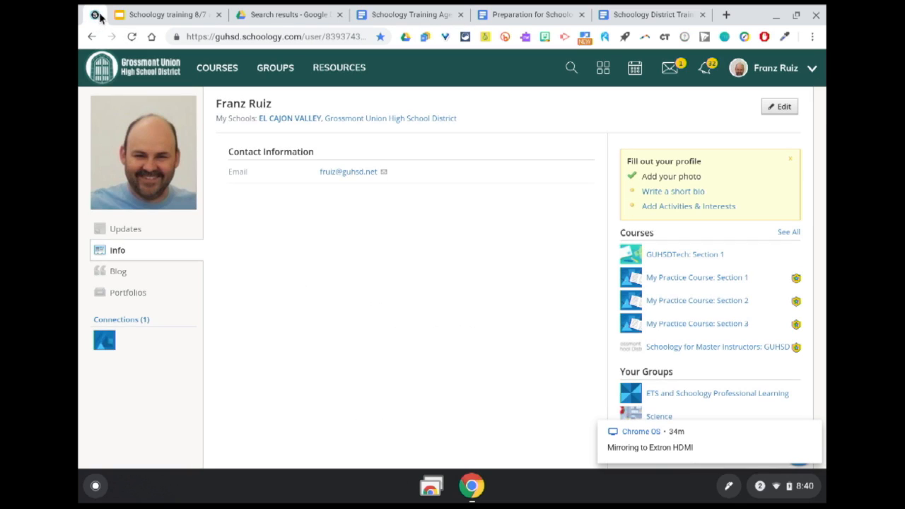
left_click(142, 65)
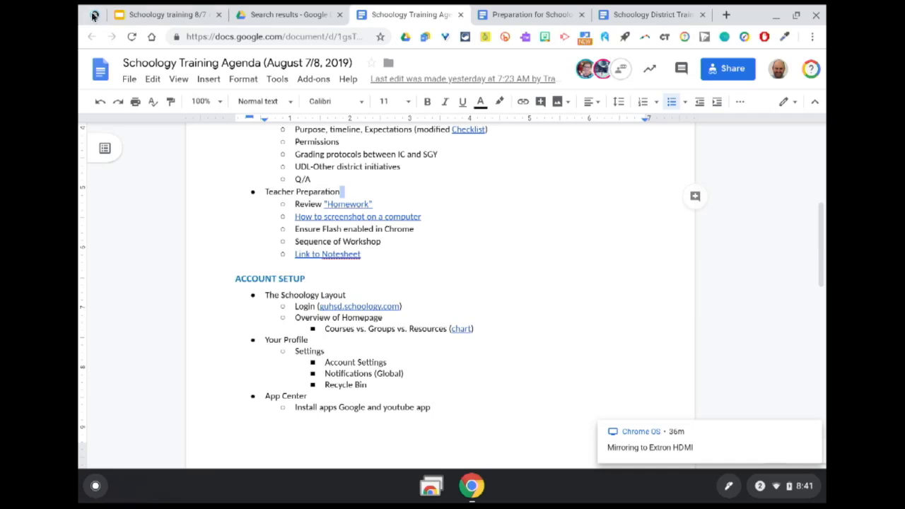
left_click(95, 14)
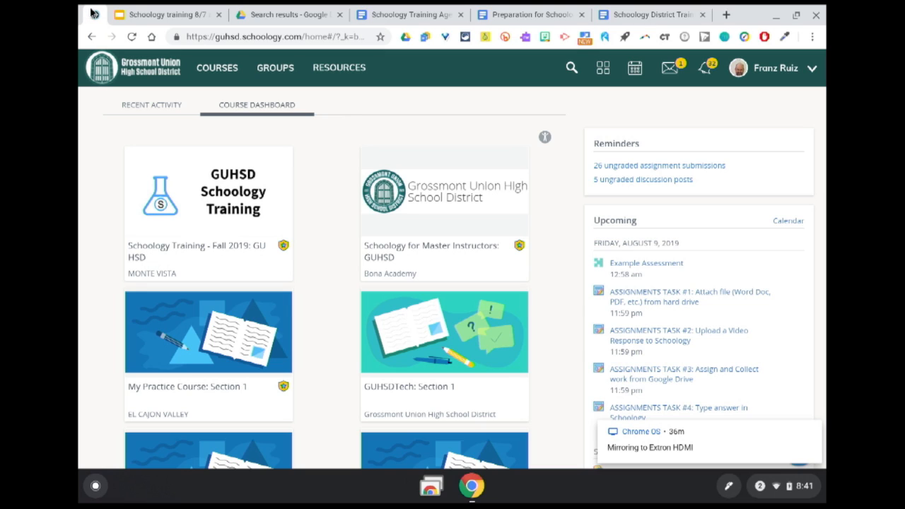
Step: Set the Flash permission to Allow for guhsd.schoology.com in the browser's site information
left_click(176, 37)
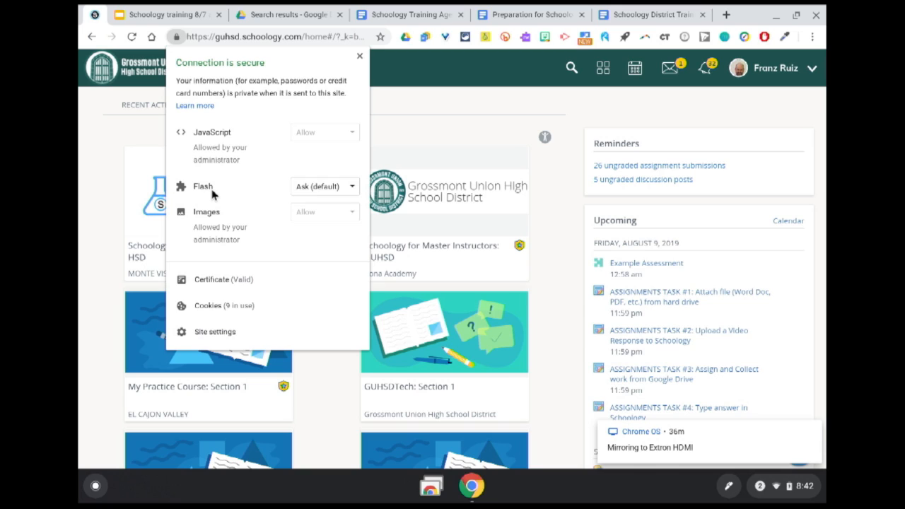
left_click(313, 191)
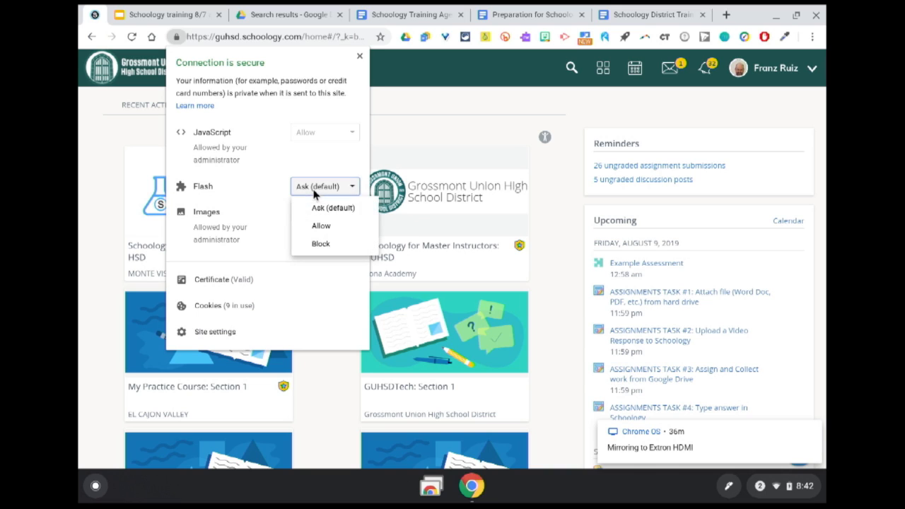
left_click(313, 224)
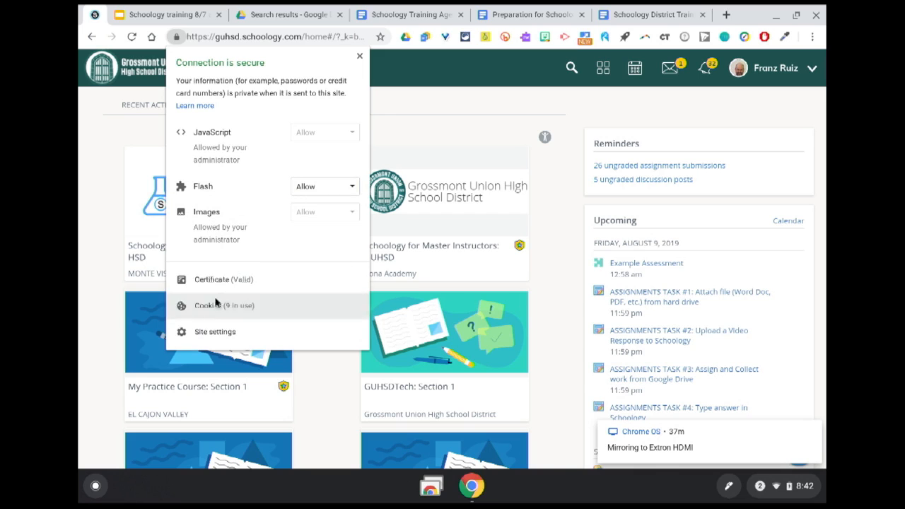
Step: Open the full site settings for Schoology, choose Allow for Flash there, and close the settings
left_click(218, 336)
scroll(499, 271, "down", 3)
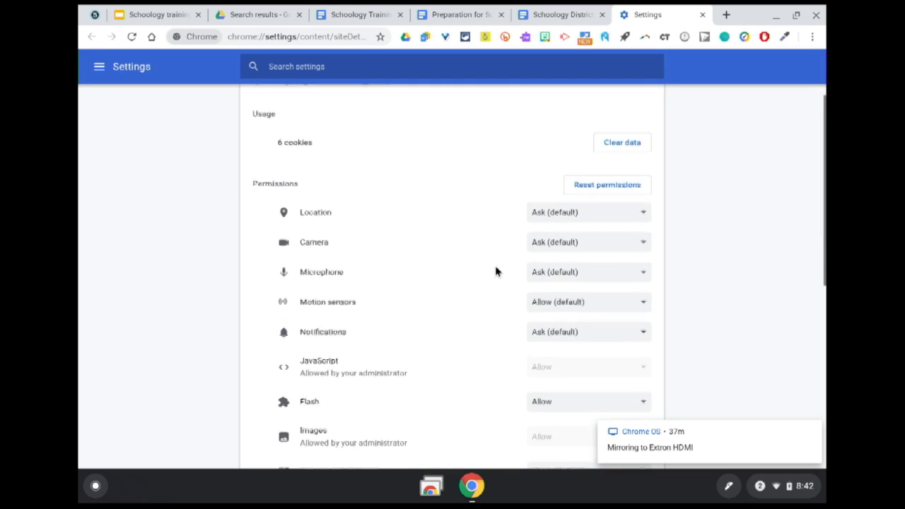
scroll(424, 297, "down", 1)
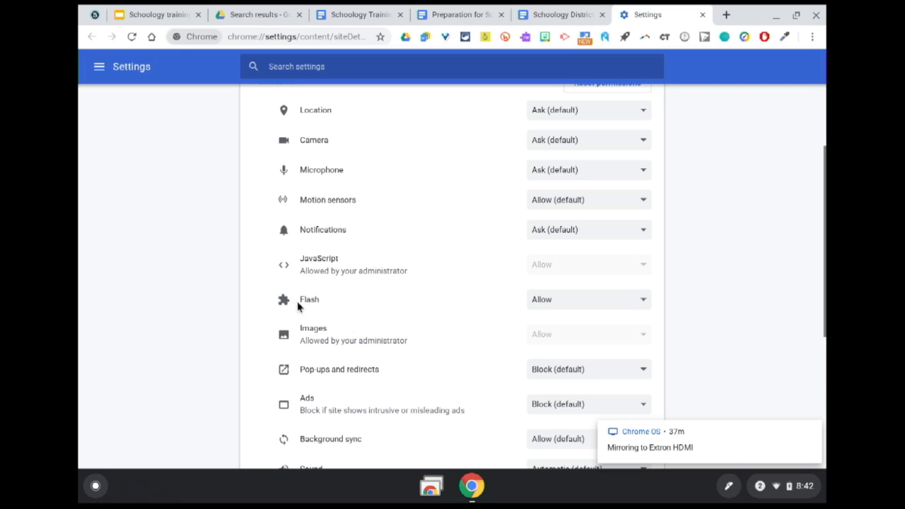
left_click(612, 299)
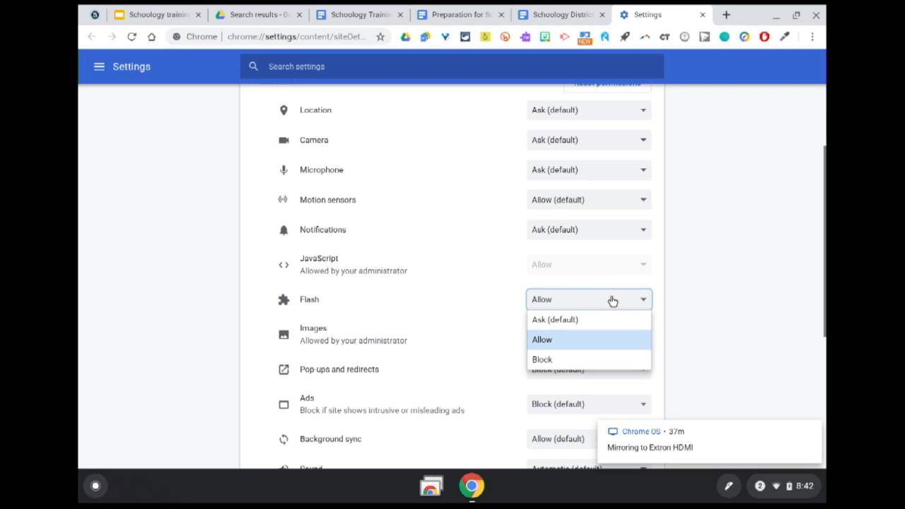
left_click(595, 340)
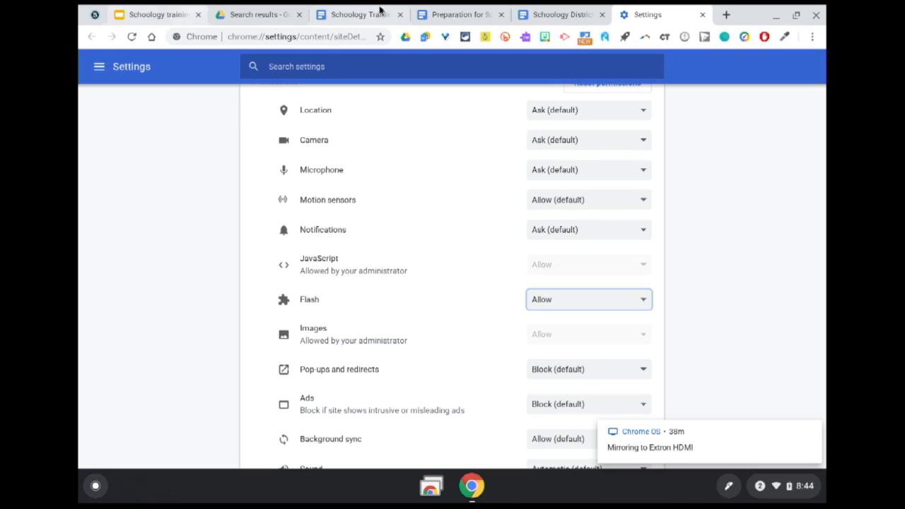
left_click(702, 15)
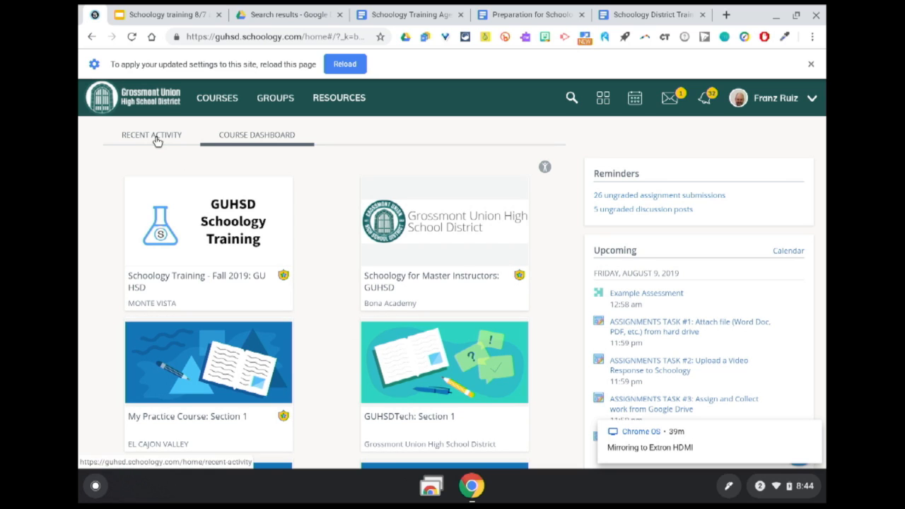
Step: View the recent activity feed on the Schoology home page and return to the course dashboard
left_click(157, 113)
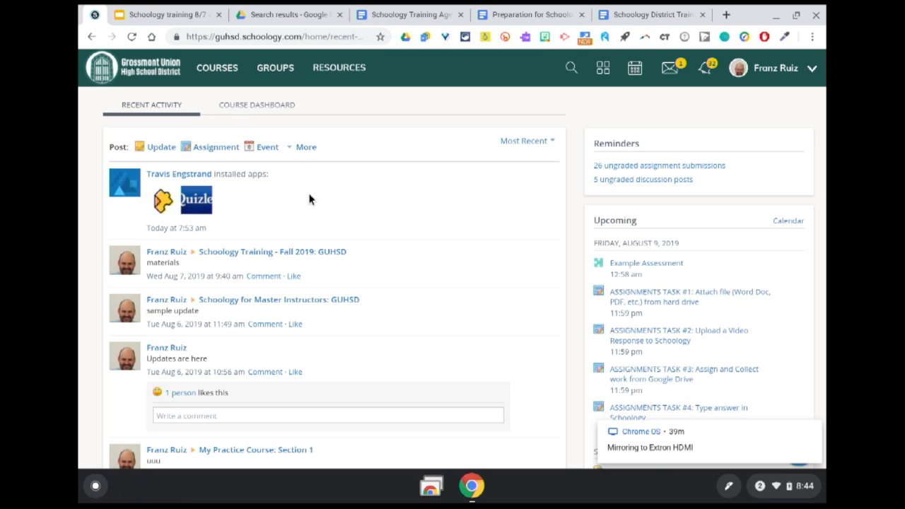
left_click(223, 107)
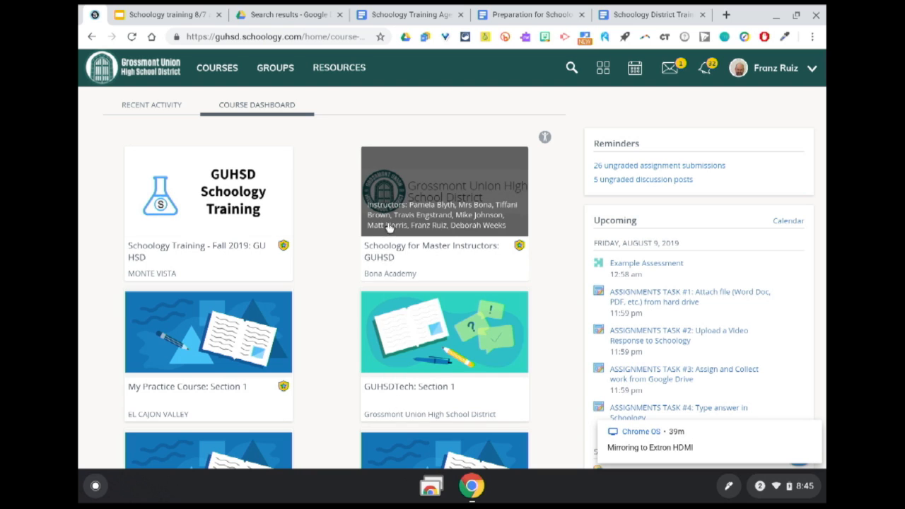
Step: Reorder the dashboard's course tiles, trying Schoology for Master Instructors first and placing GUHSDTech: Section 1 ahead of My Practice Course: Section 1
left_click_drag(441, 210, 206, 212)
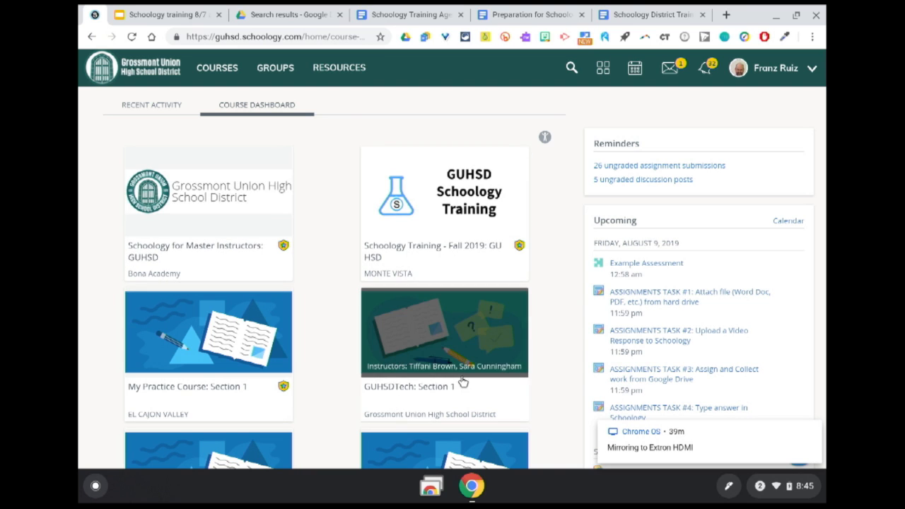
left_click_drag(460, 379, 479, 263)
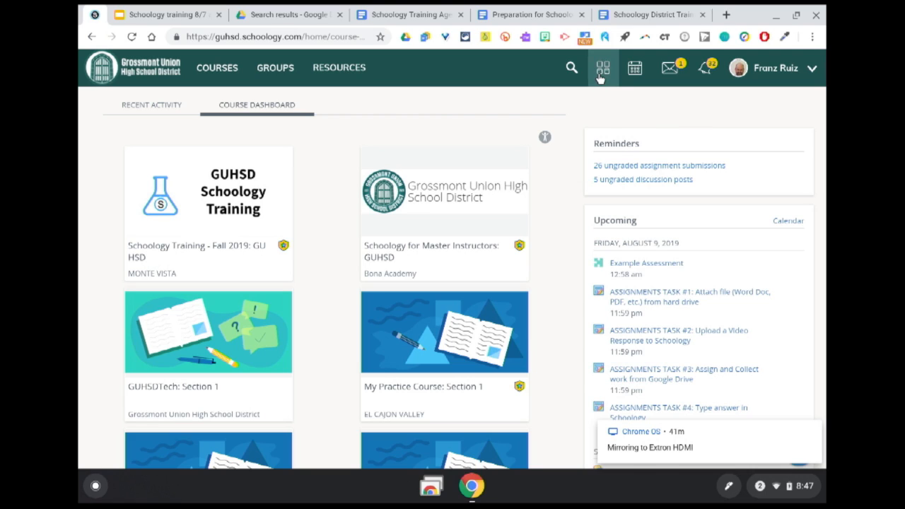
Step: Go through the Google Drive Resource App's installation from the App Center, agree to the data sharing, and cancel before installing
left_click(600, 71)
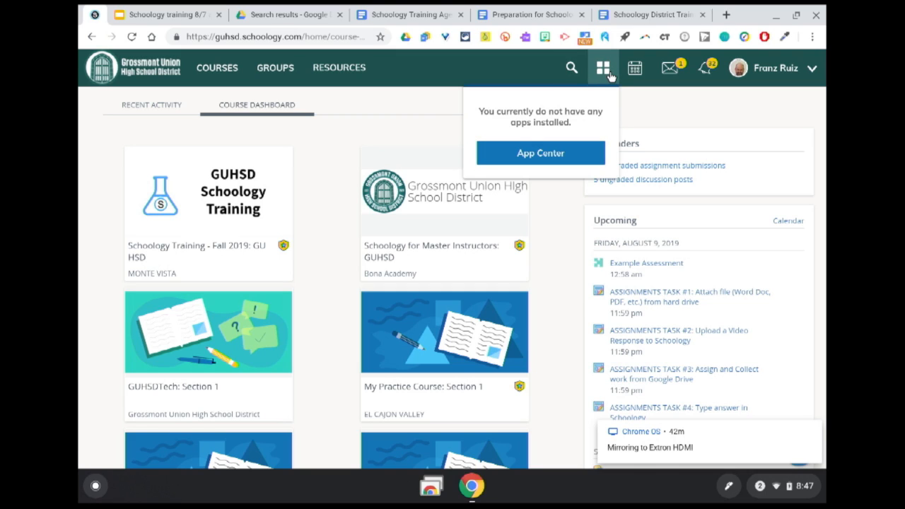
left_click(585, 161)
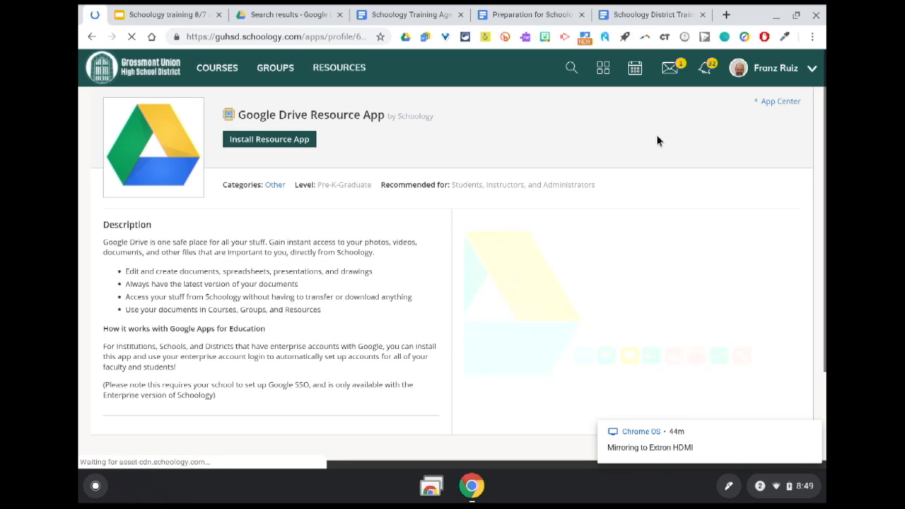
left_click(276, 140)
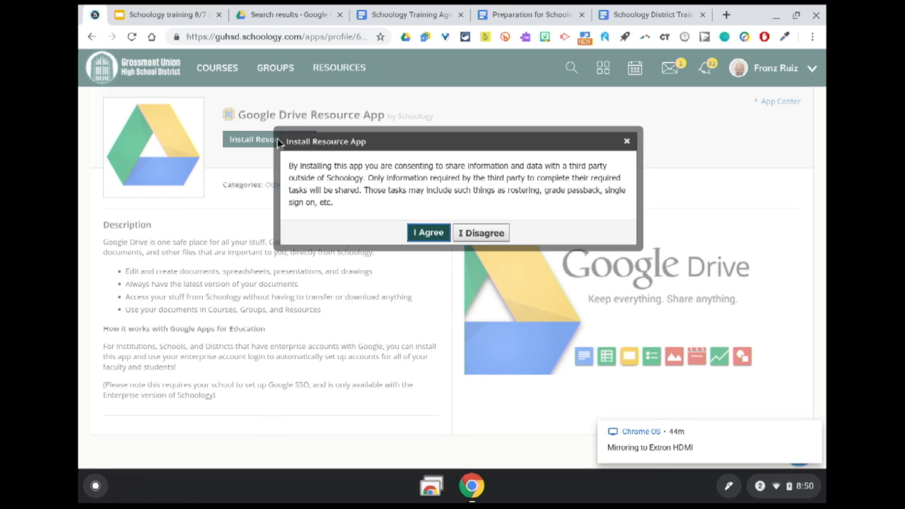
left_click(426, 233)
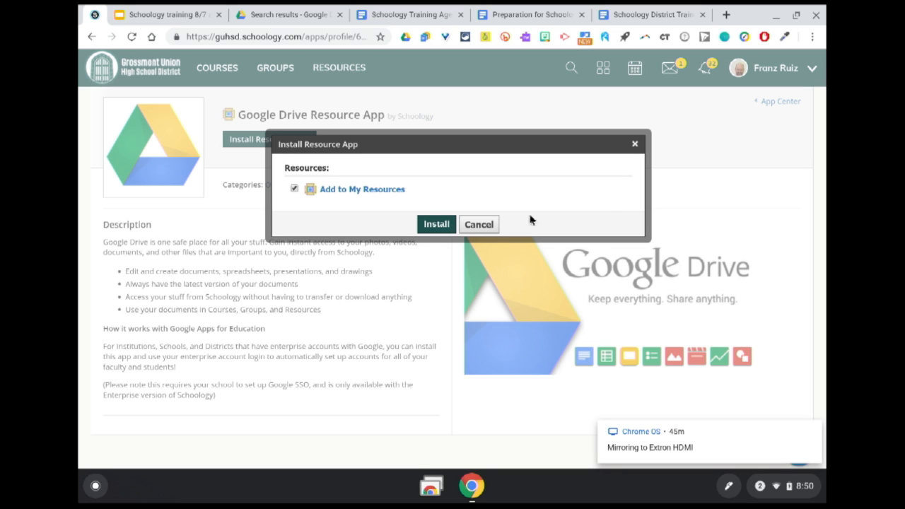
left_click(479, 225)
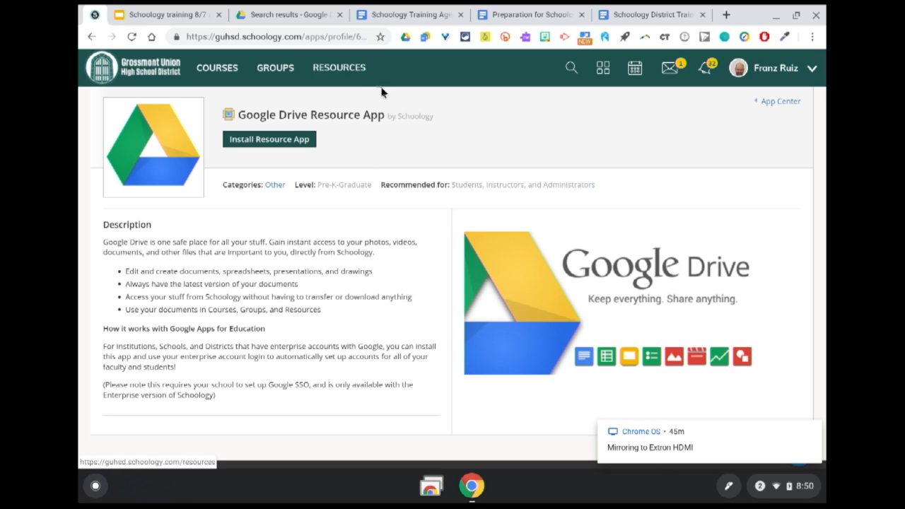
Step: Open the resource apps in Resources to view the Google Drive files available through the Google Drive Resource App
left_click(339, 68)
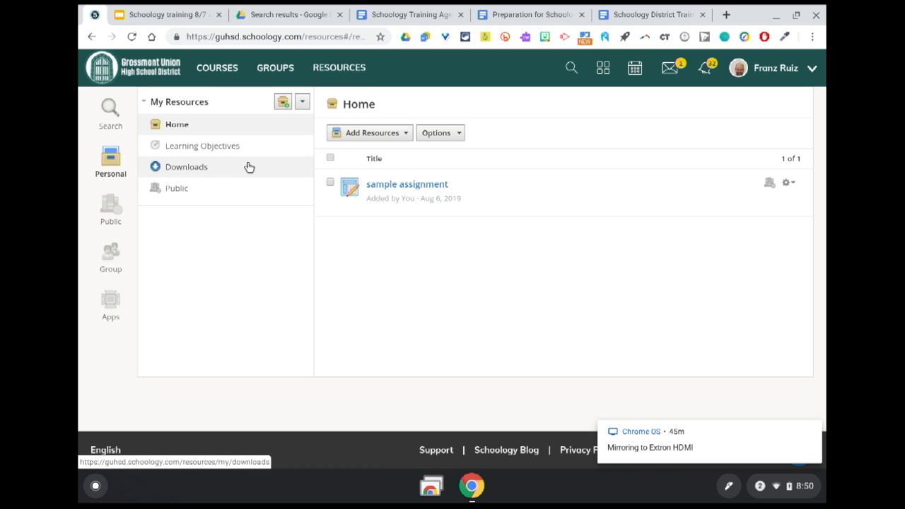
left_click(106, 311)
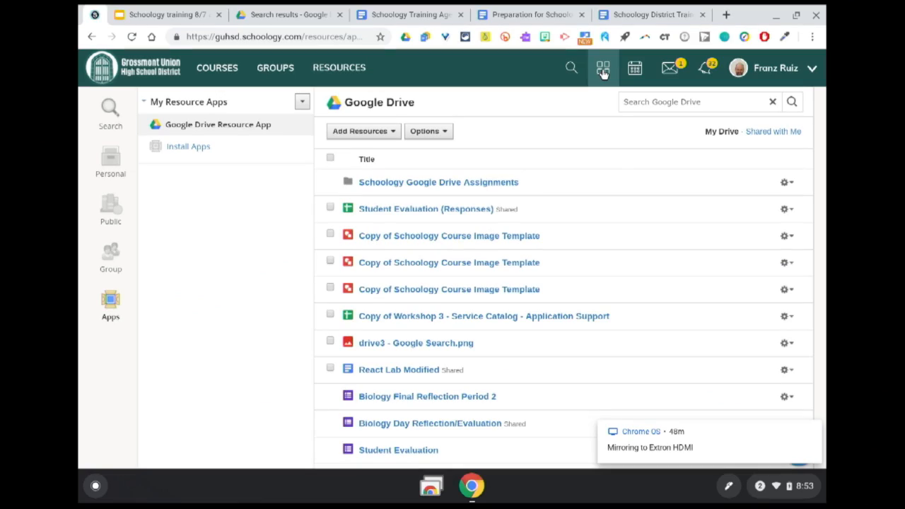
Step: Find Google Drive Assignments in the App Center and open its app page
left_click(602, 71)
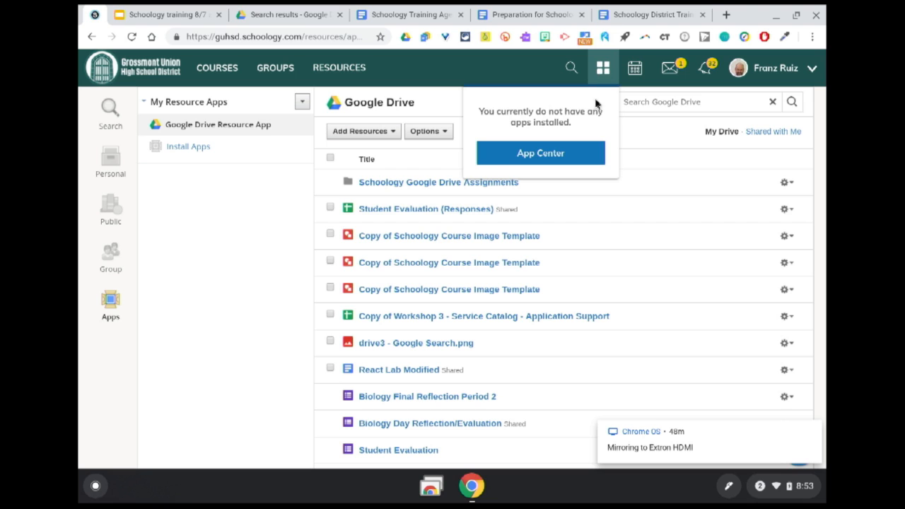
left_click(582, 163)
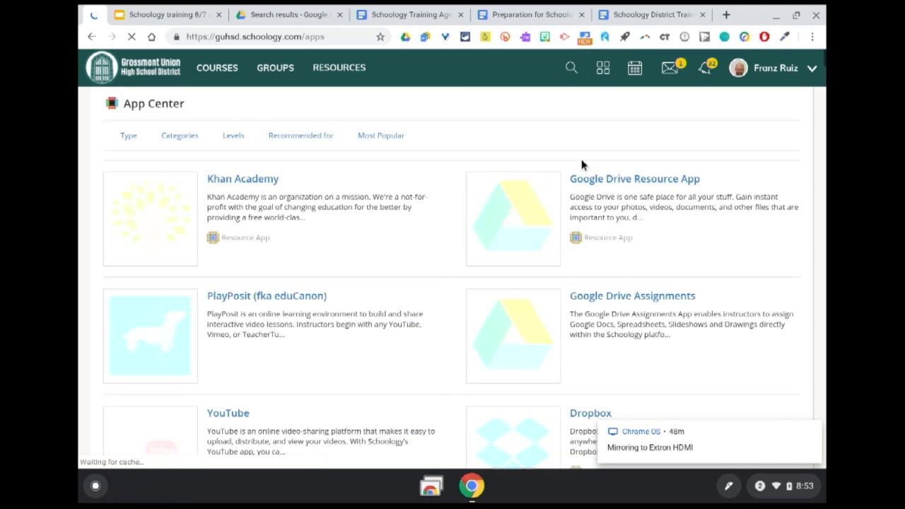
scroll(604, 208, "down", 1)
scroll(606, 209, "down", 3)
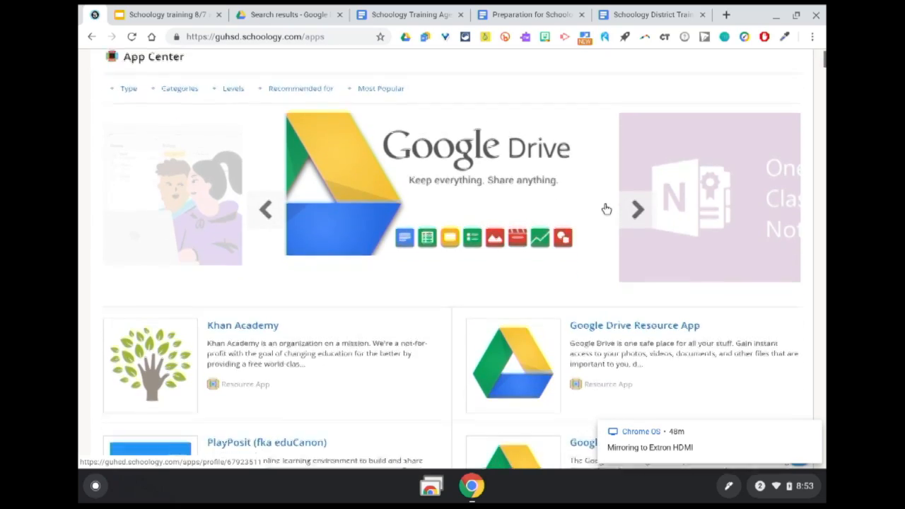
scroll(603, 203, "down", 3)
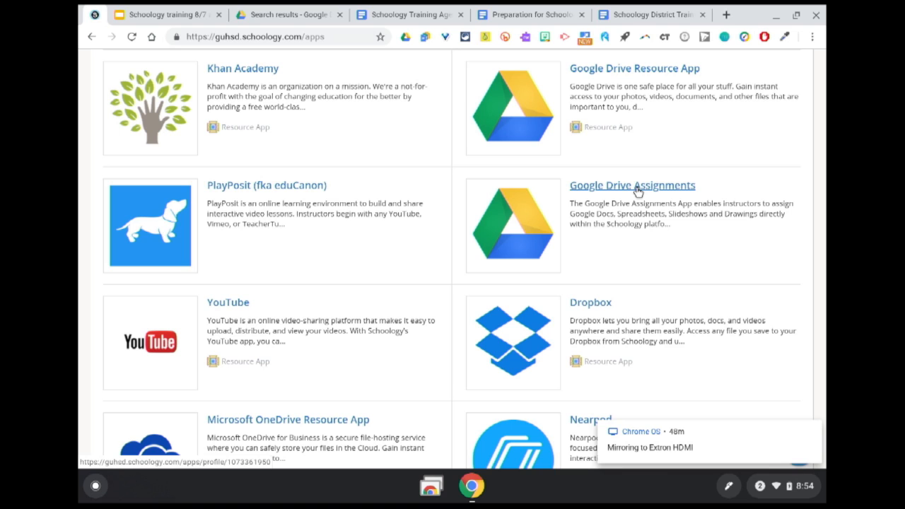
left_click(636, 186)
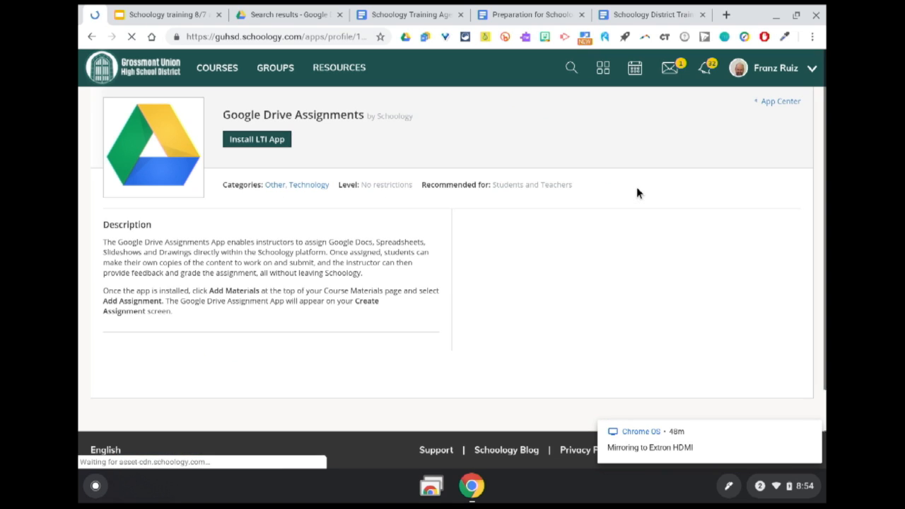
Step: Start installing Google Drive Assignments, agree to the data sharing, examine the courses offered for installation, and cancel before installing
left_click(272, 149)
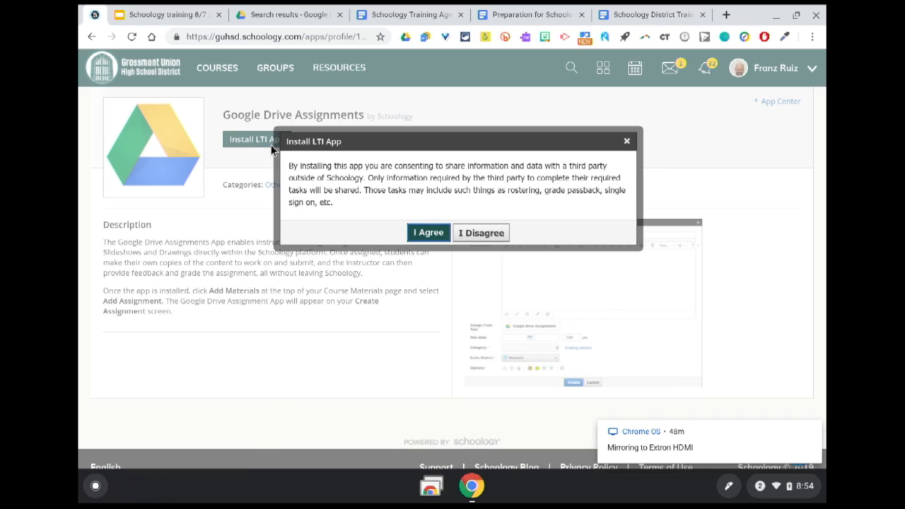
left_click(428, 236)
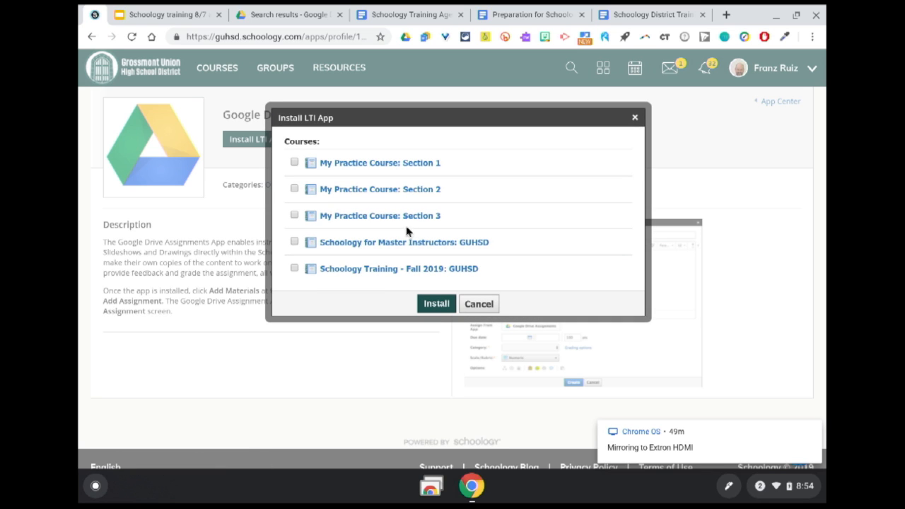
scroll(476, 228, "down", 1)
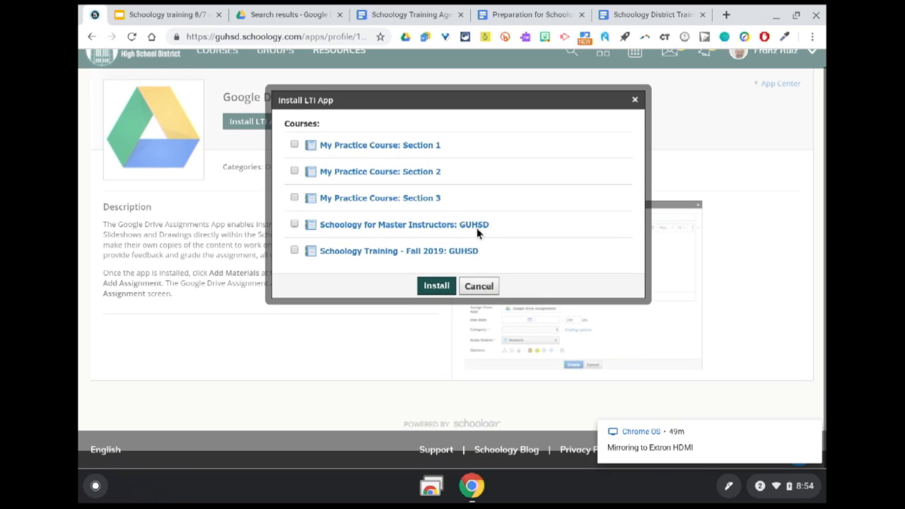
scroll(395, 208, "up", 1)
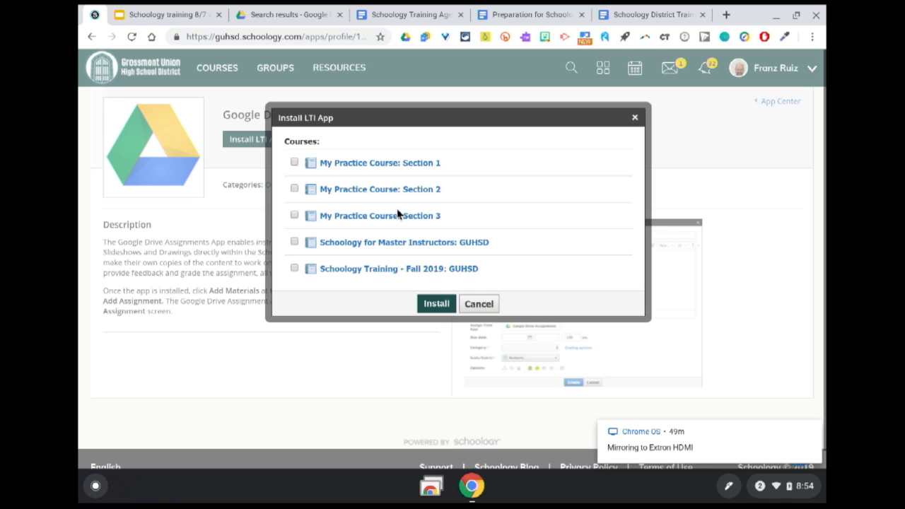
scroll(396, 209, "down", 1)
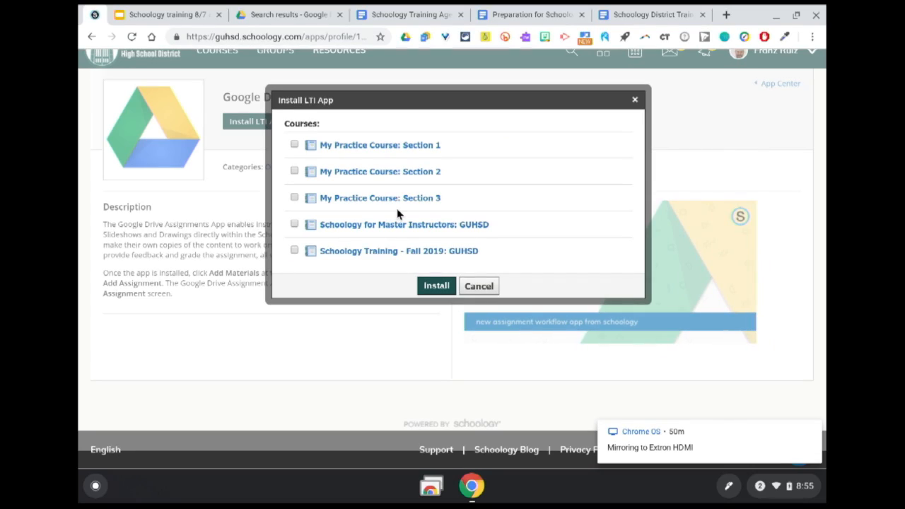
left_click(484, 289)
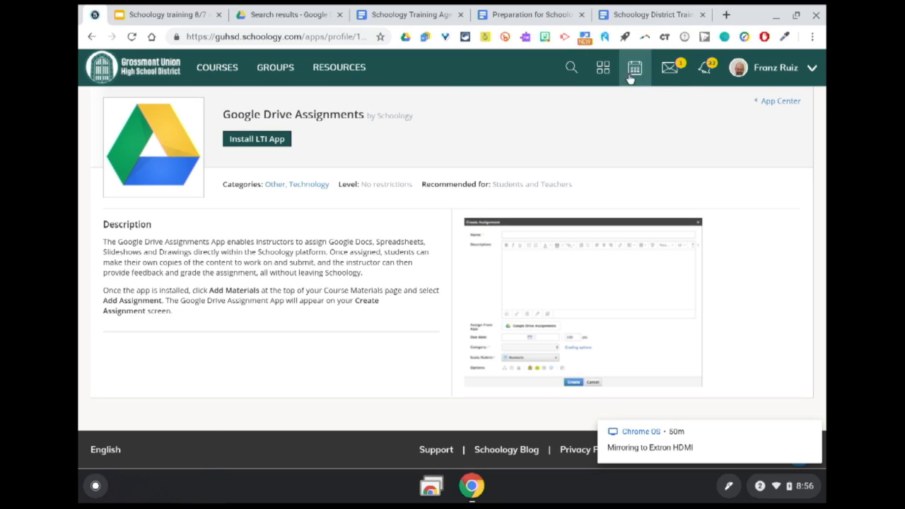
Step: Open the calendar from the Google Drive Assignments page to view the August 2019 entries
left_click(603, 70)
left_click(606, 75)
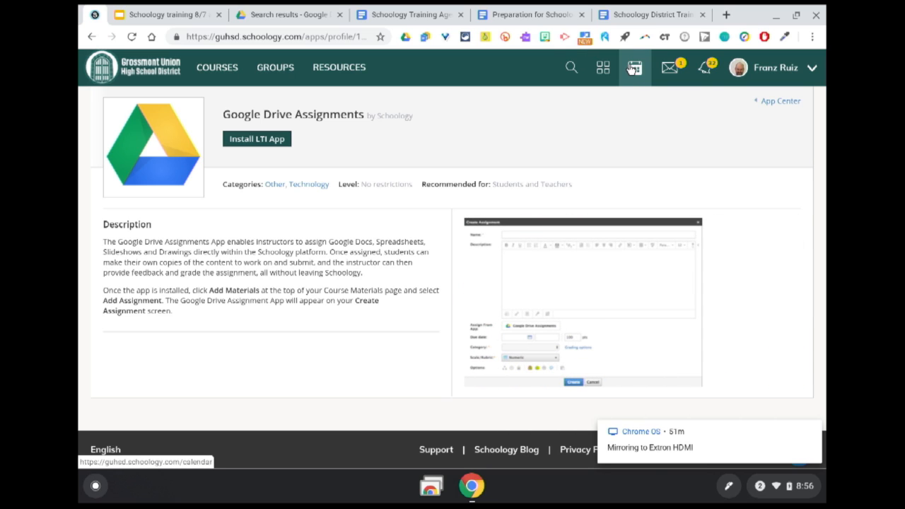
left_click(631, 68)
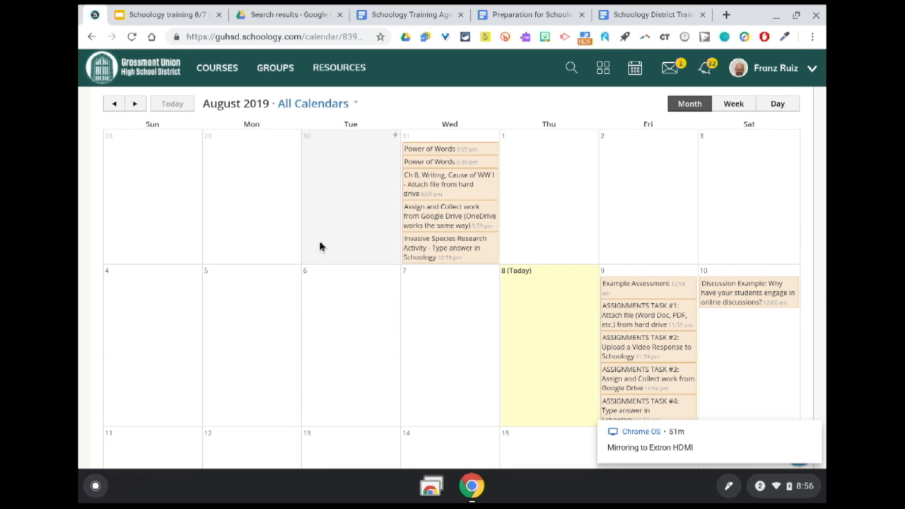
Step: Return to the course dashboard and look over its reminders and upcoming items
left_click(136, 74)
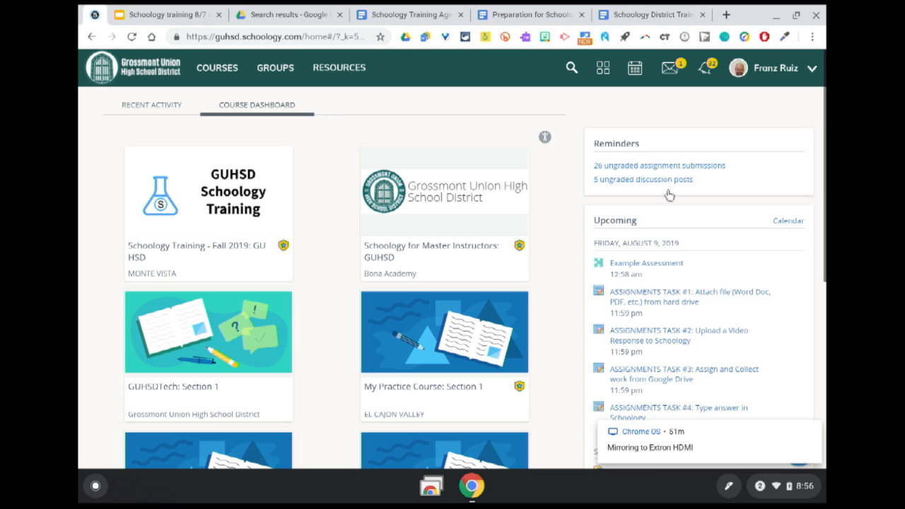
scroll(710, 256, "down", 2)
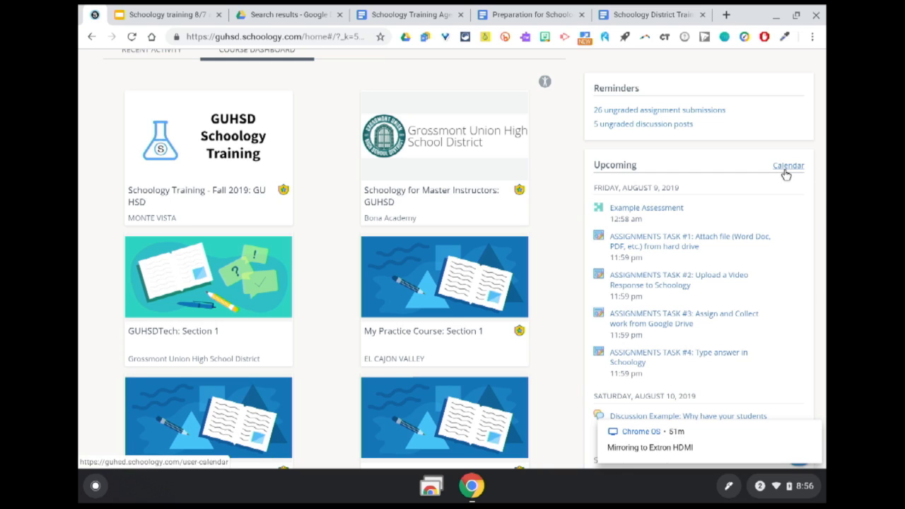
scroll(783, 171, "up", 1)
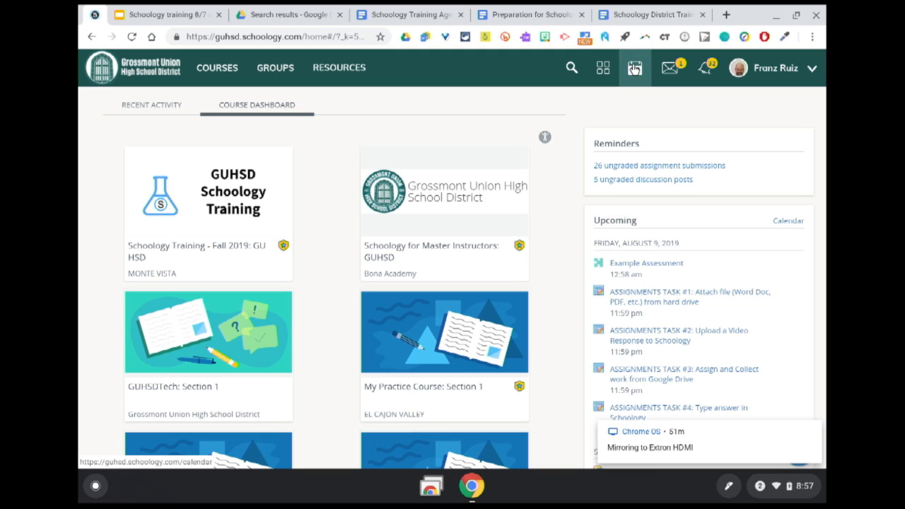
Step: Open the calendar linked from the upcoming items and view the details of "Assign and Collect work from Google Drive (OneDrive works the same way)"
left_click(793, 222)
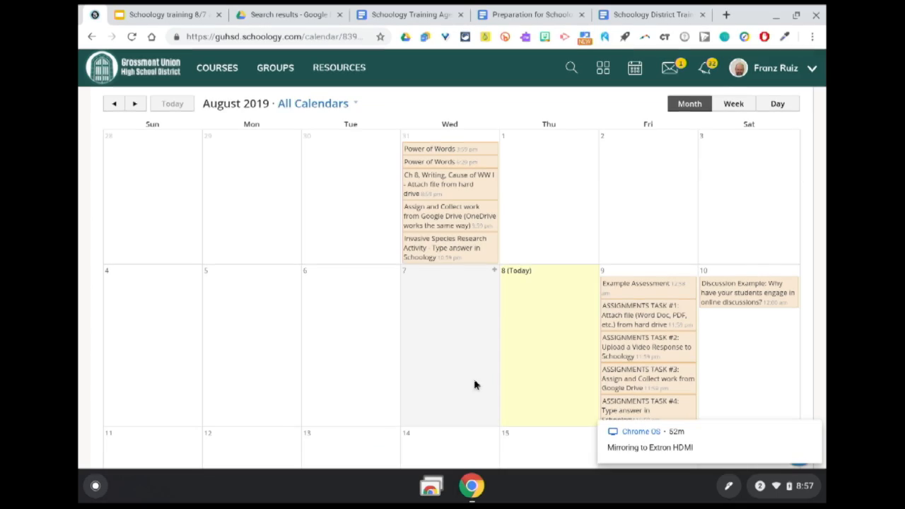
left_click(427, 221)
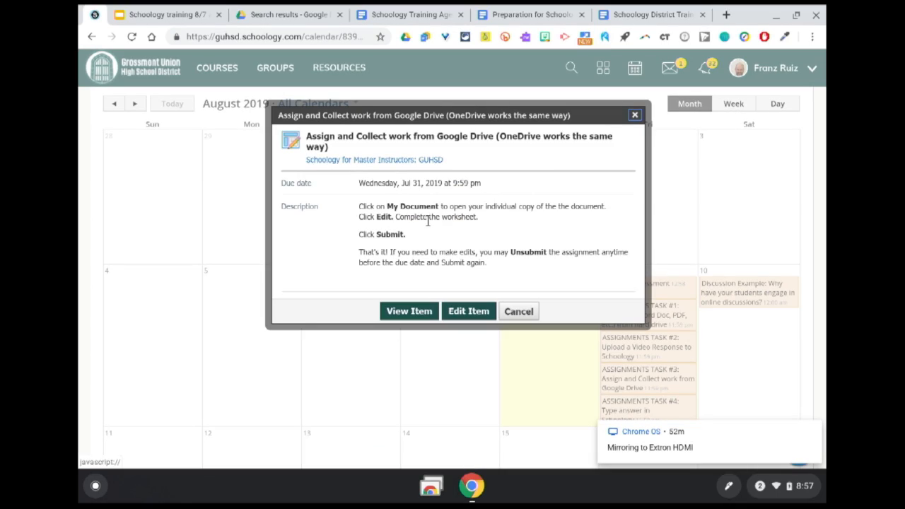
left_click(634, 115)
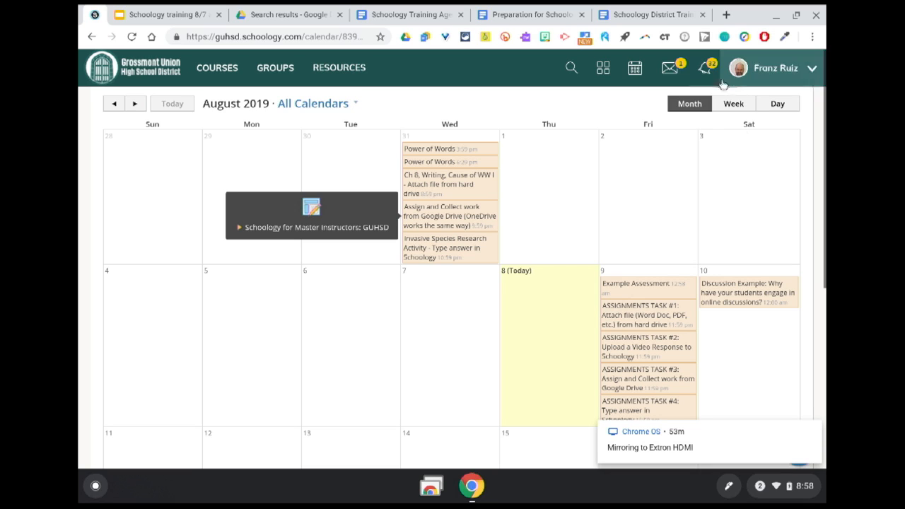
Step: Preview the received messages, and check the account's notifications and requests
left_click(671, 69)
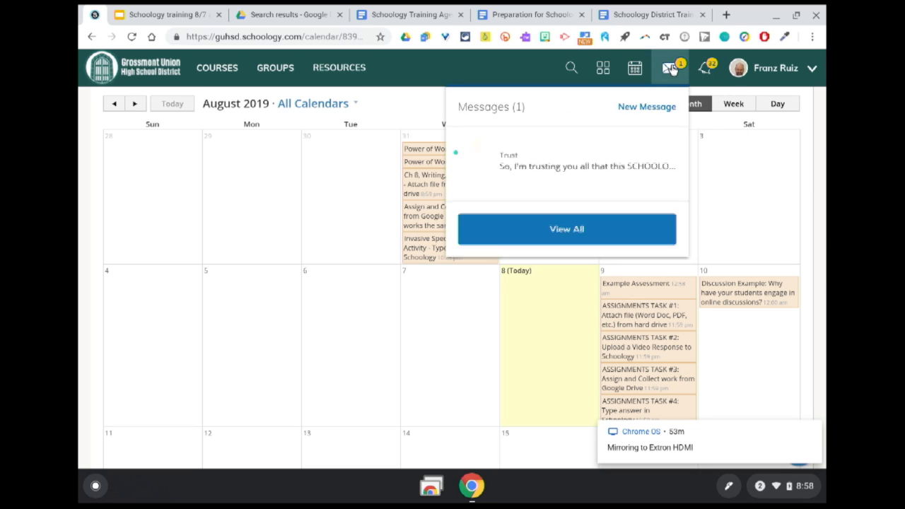
left_click(666, 73)
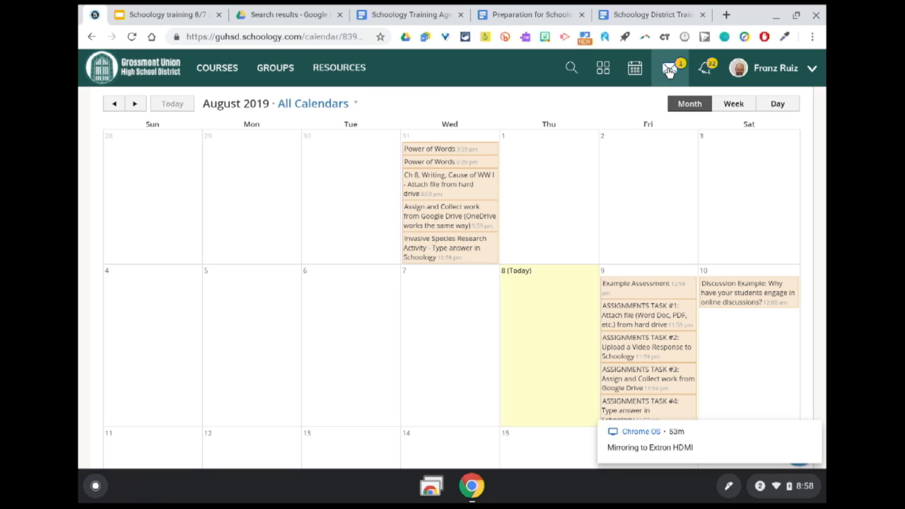
left_click(668, 70)
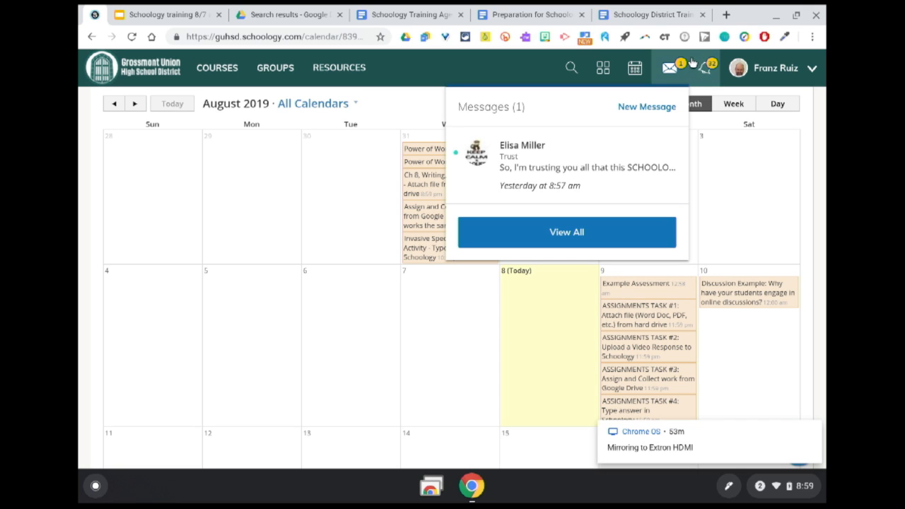
left_click(707, 67)
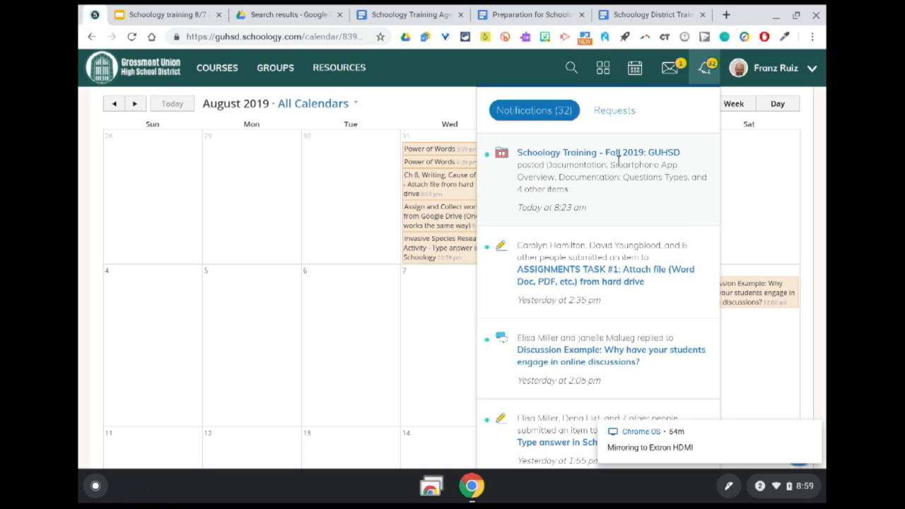
left_click(617, 113)
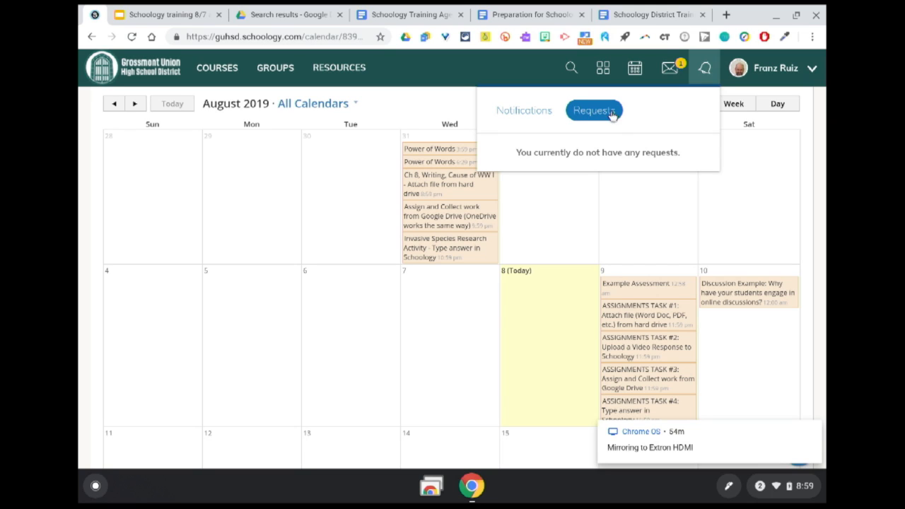
Step: Open the personal profile and view its Info, Updates, Blog and Portfolios sections
left_click(785, 77)
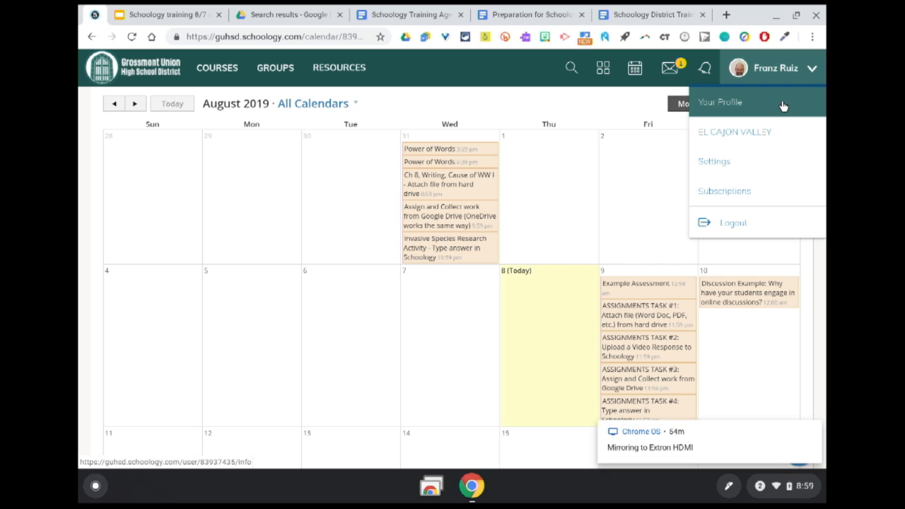
left_click(782, 105)
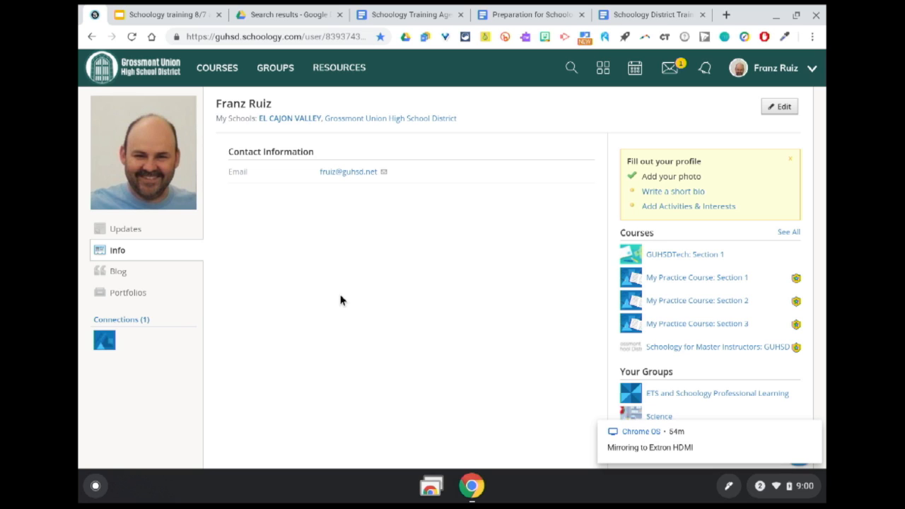
mouse_move(132, 118)
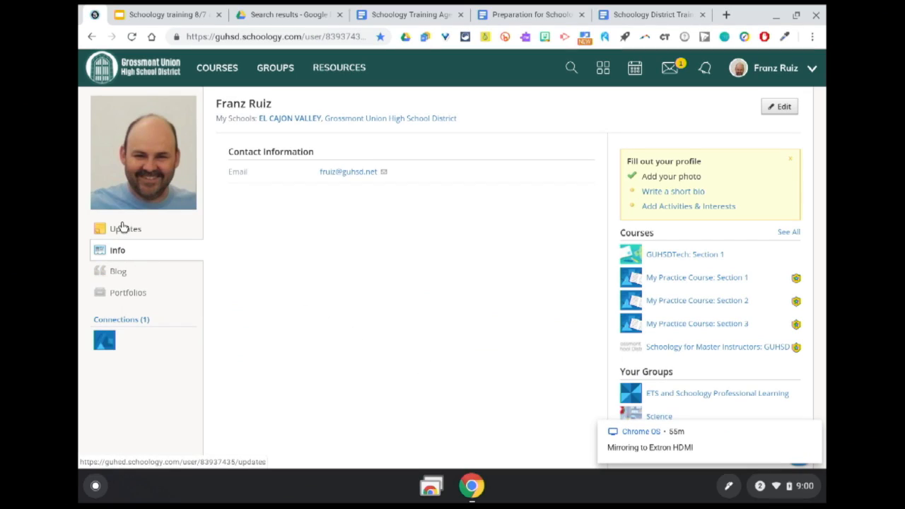
left_click(121, 227)
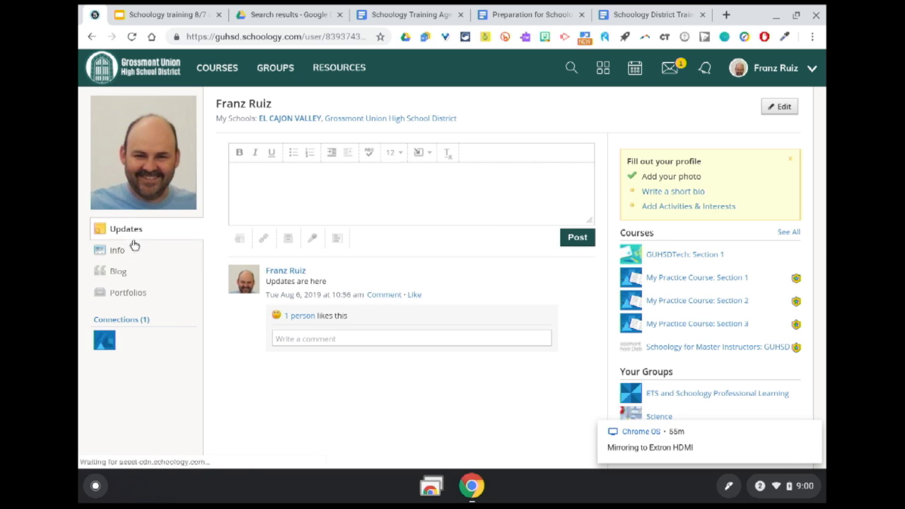
left_click(145, 272)
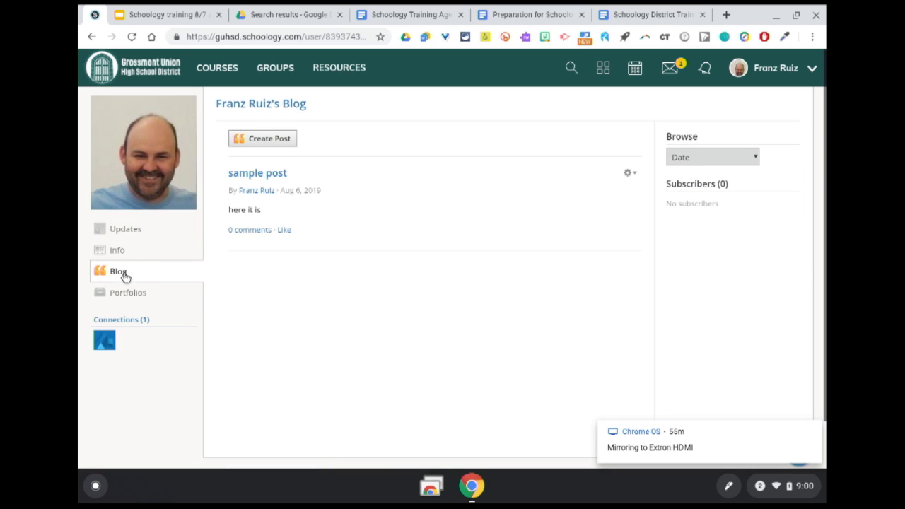
left_click(142, 298)
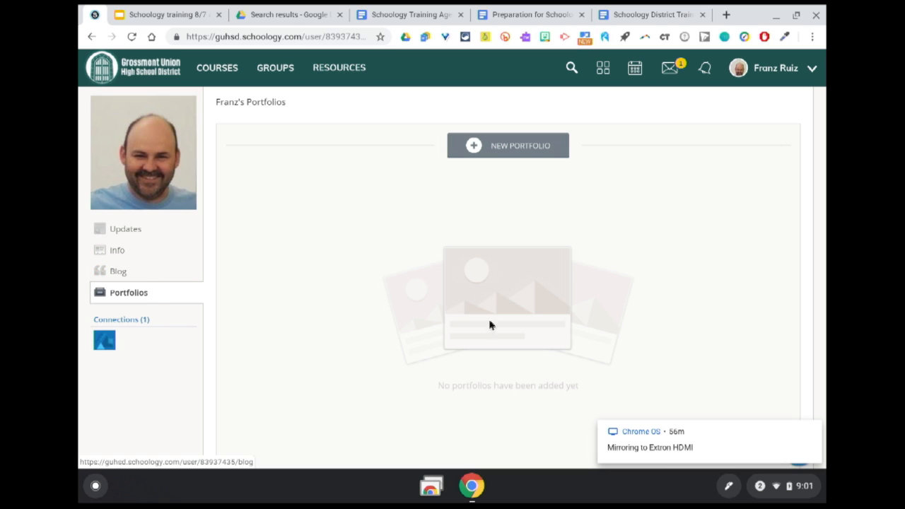
Step: View the EL CAJON VALLEY and Grossmont Union High School District pages, ending on the EL CAJON VALLEY page
left_click(749, 71)
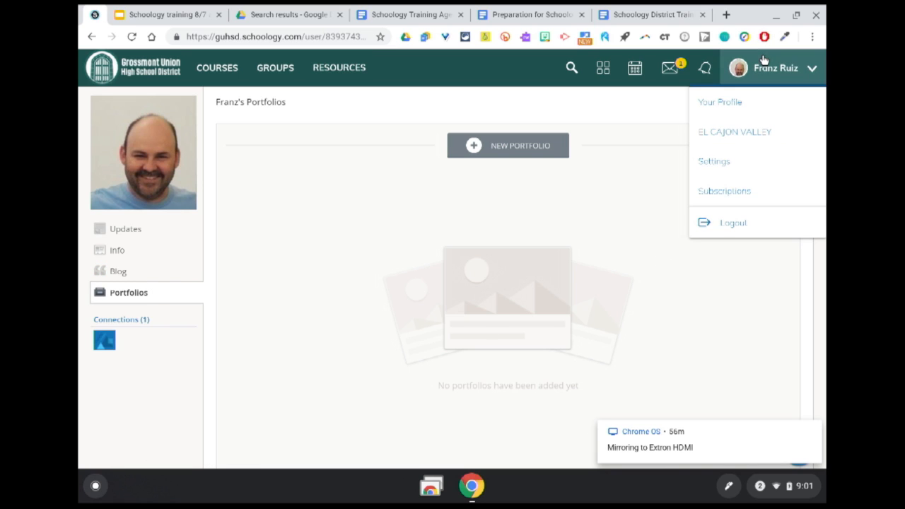
left_click(738, 132)
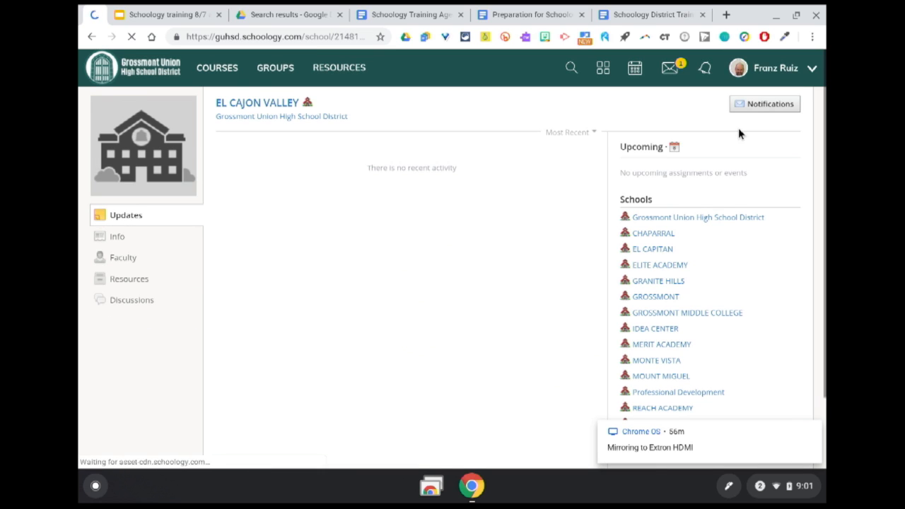
left_click(750, 80)
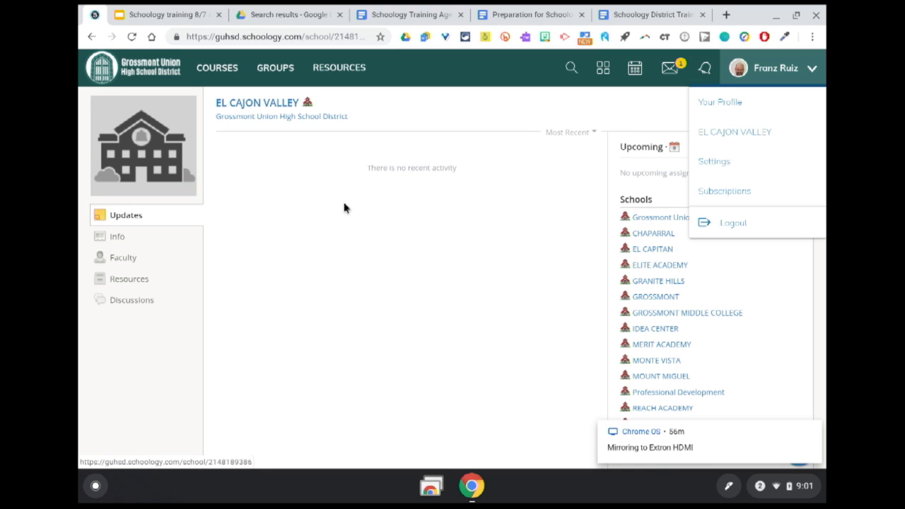
left_click(256, 117)
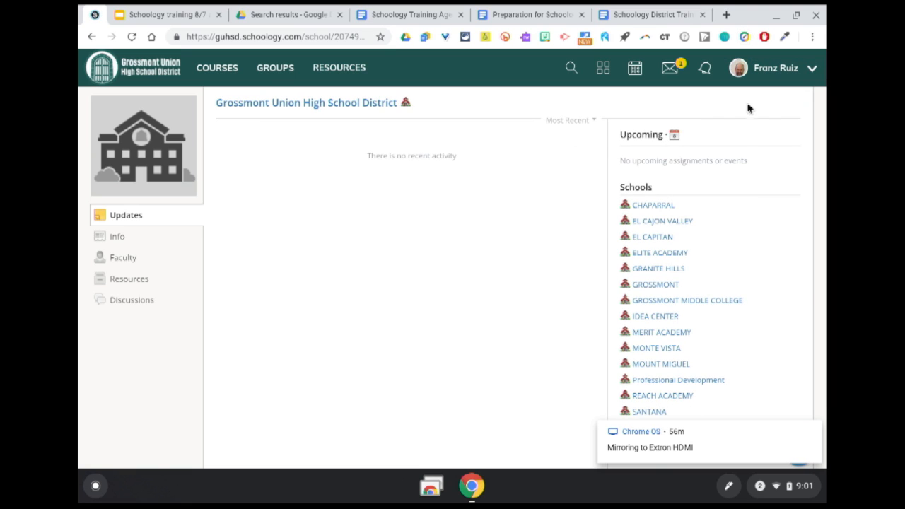
left_click(654, 223)
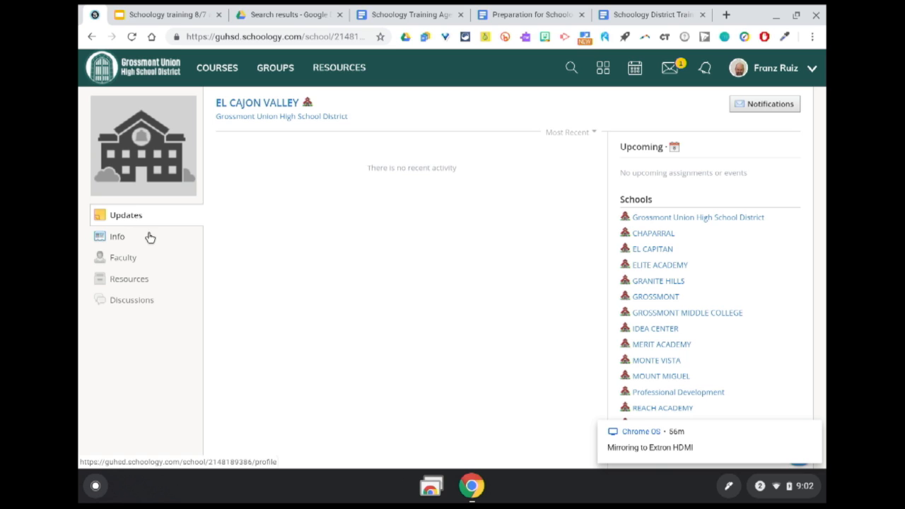
Step: Browse the faculty list of the EL CAJON VALLEY school
left_click(144, 260)
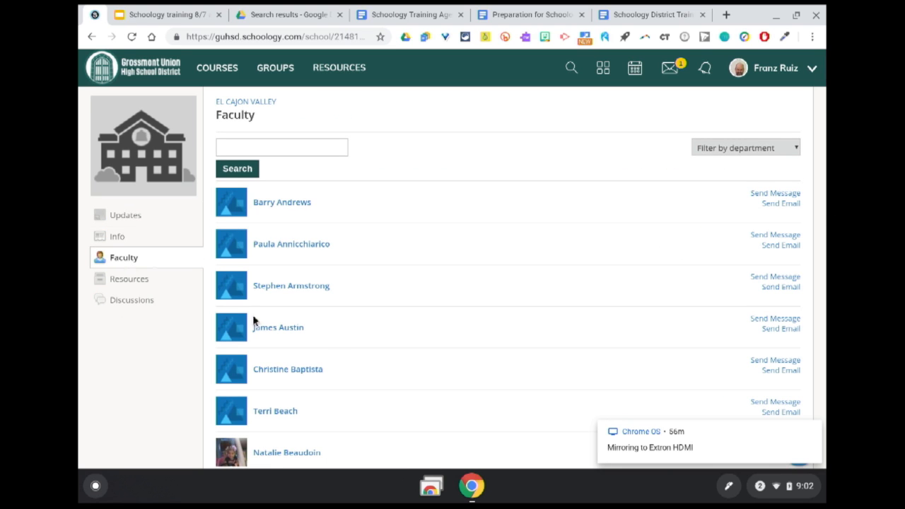
scroll(423, 339, "down", 5)
scroll(407, 350, "down", 6)
scroll(405, 351, "up", 8)
scroll(405, 351, "up", 2)
Step: Open the account settings and look over the Account Info section
left_click(784, 70)
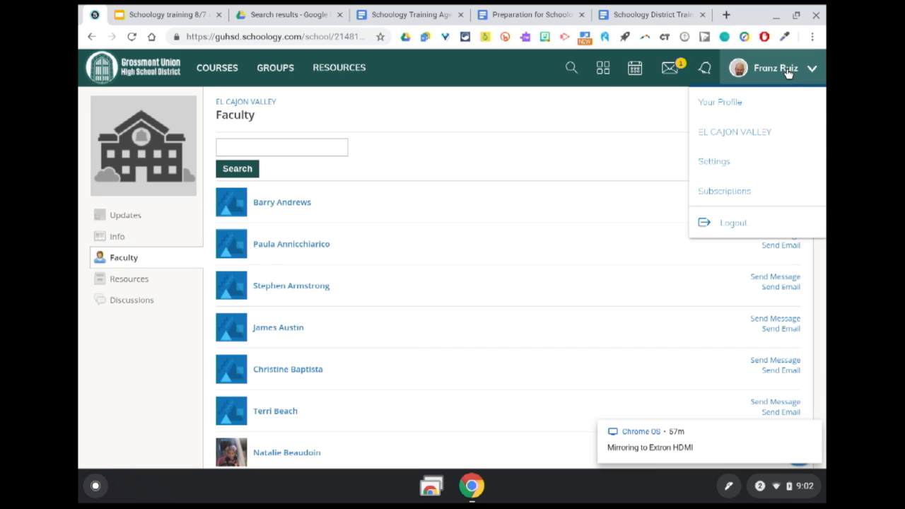
left_click(747, 162)
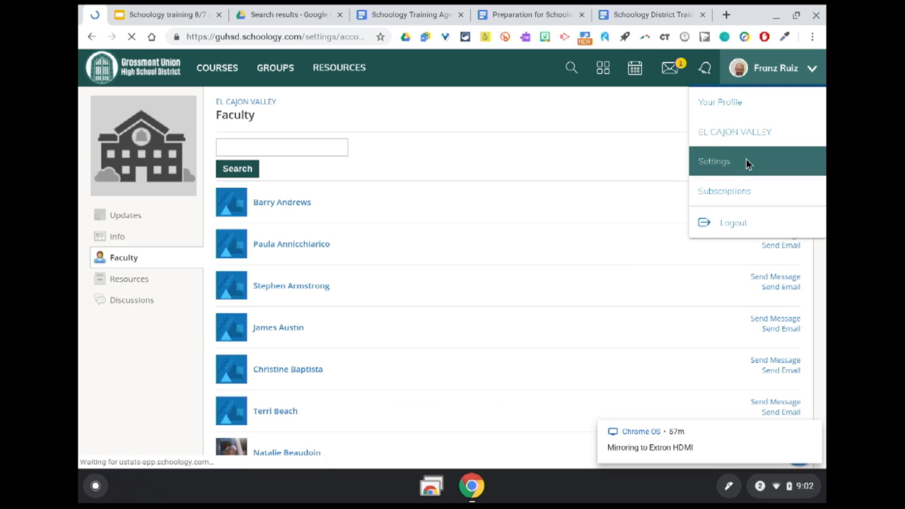
scroll(716, 185, "down", 1)
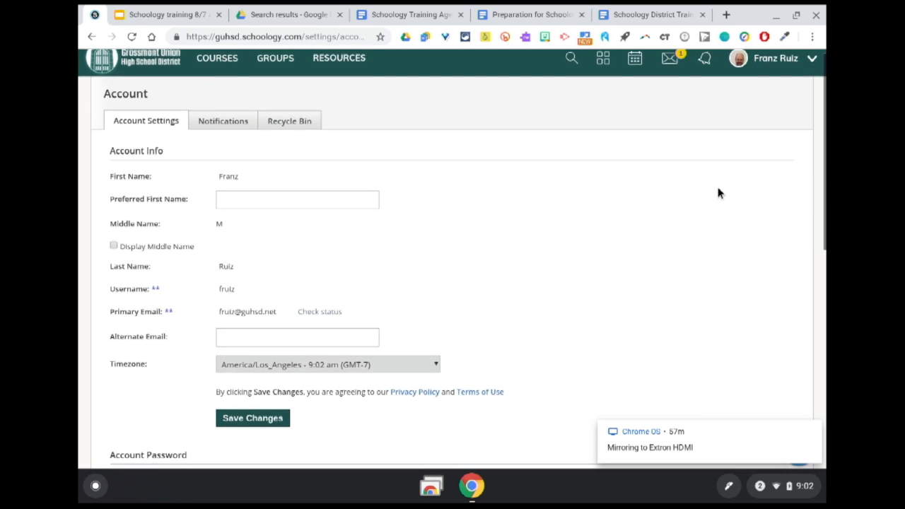
scroll(727, 169, "up", 1)
Step: Review the remaining account settings: Account Password, Share Your Schoology Calendar, Link Account and Other Options
left_click(782, 65)
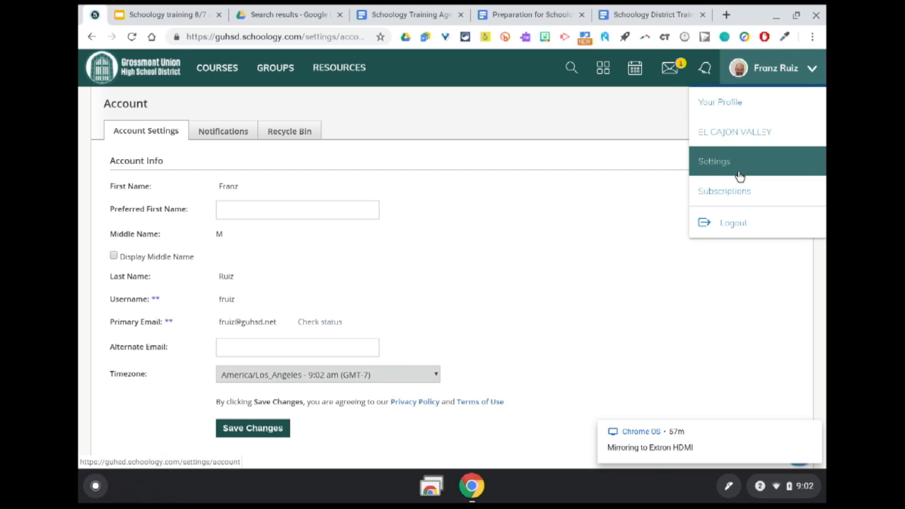
left_click(390, 259)
scroll(478, 248, "down", 1)
scroll(479, 249, "down", 3)
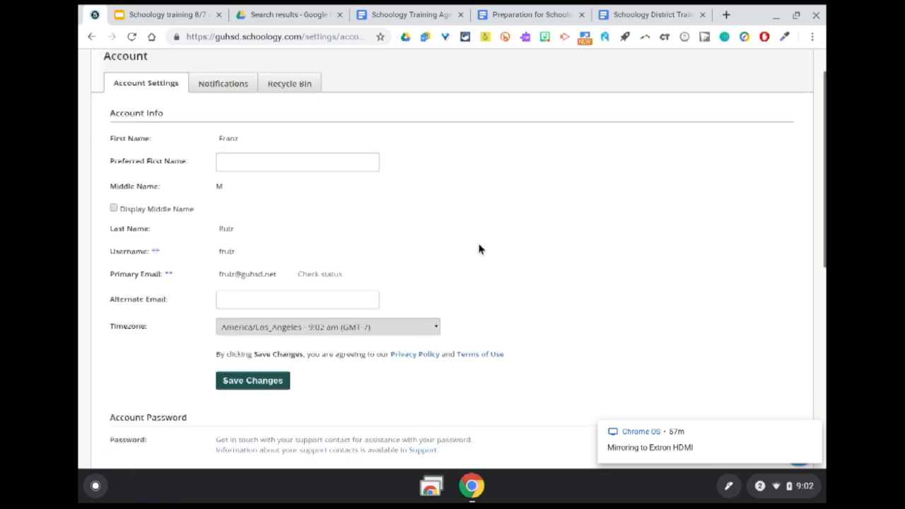
scroll(479, 248, "down", 4)
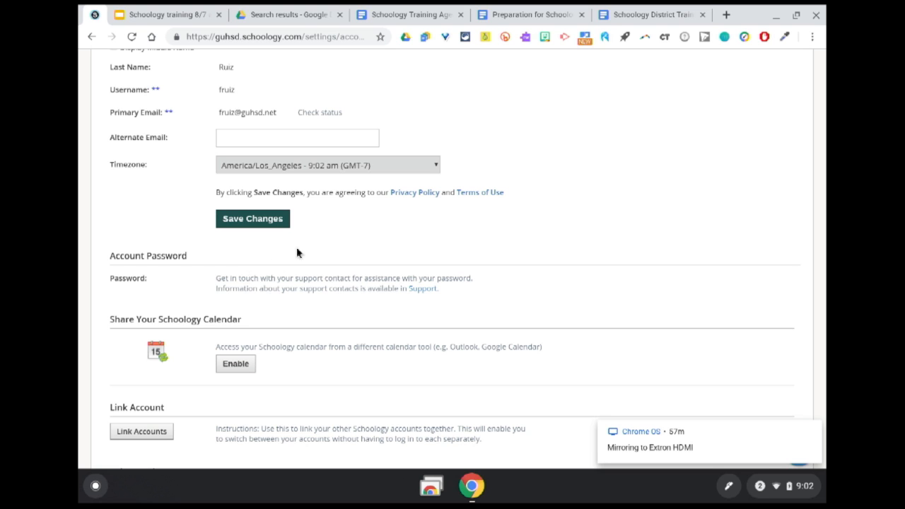
scroll(297, 256, "down", 1)
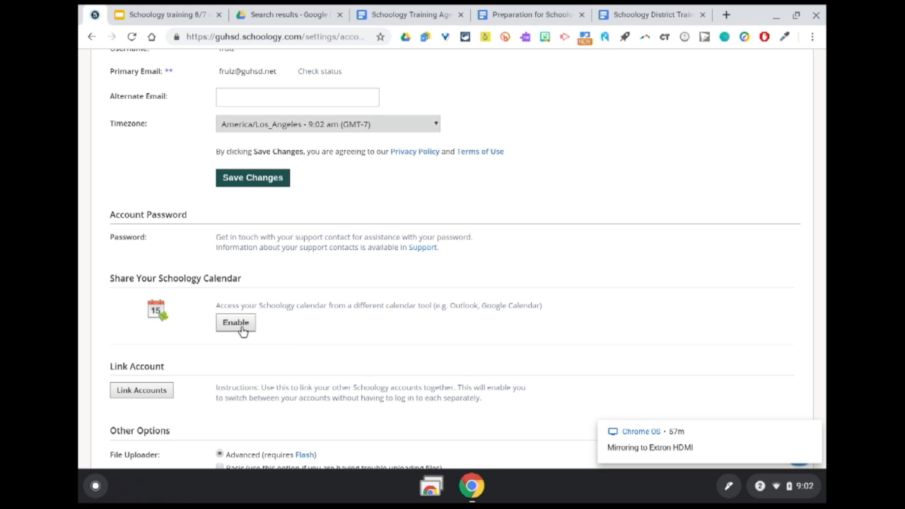
scroll(388, 303, "down", 5)
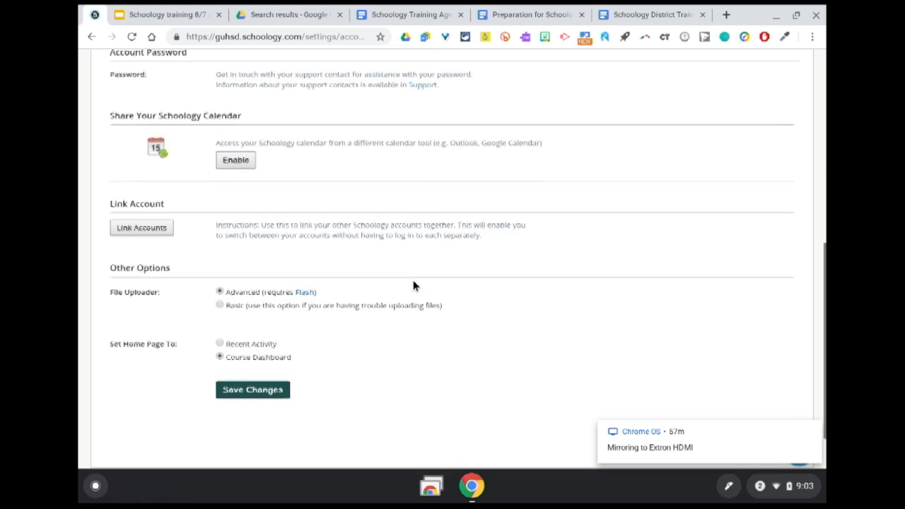
scroll(414, 284, "down", 1)
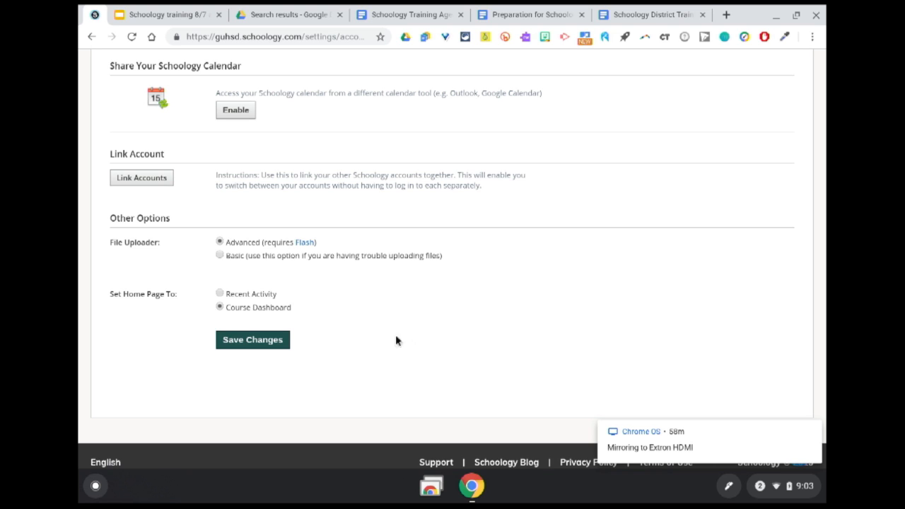
scroll(401, 336, "up", 1)
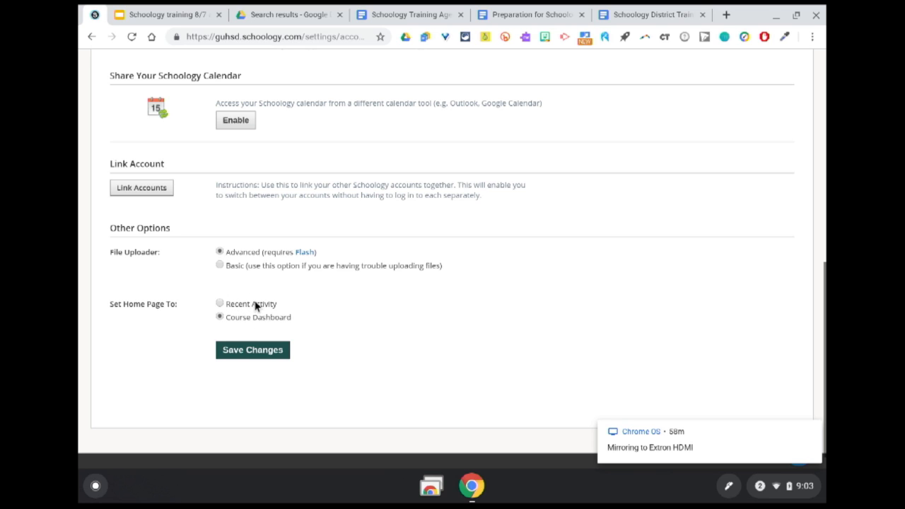
left_click(263, 348)
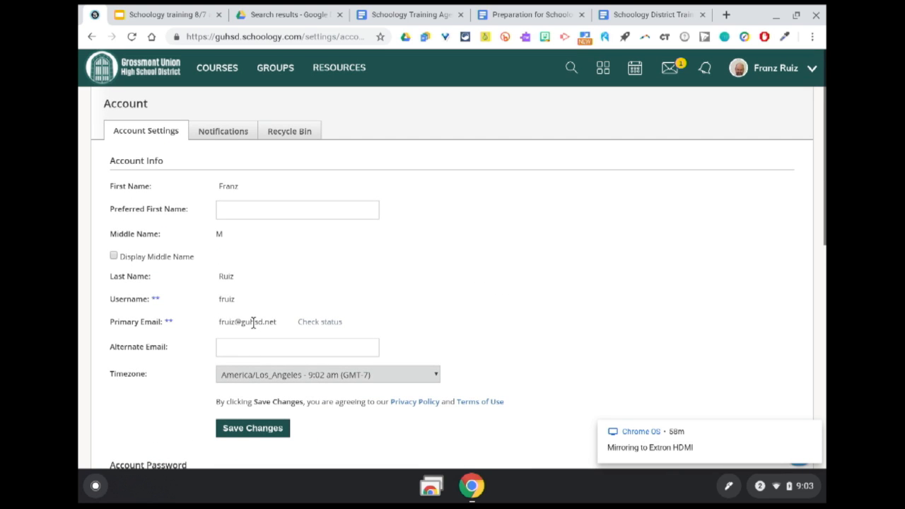
Step: Look over the account's academic notification settings for email and mobile, and view the Recycle Bin
left_click(207, 134)
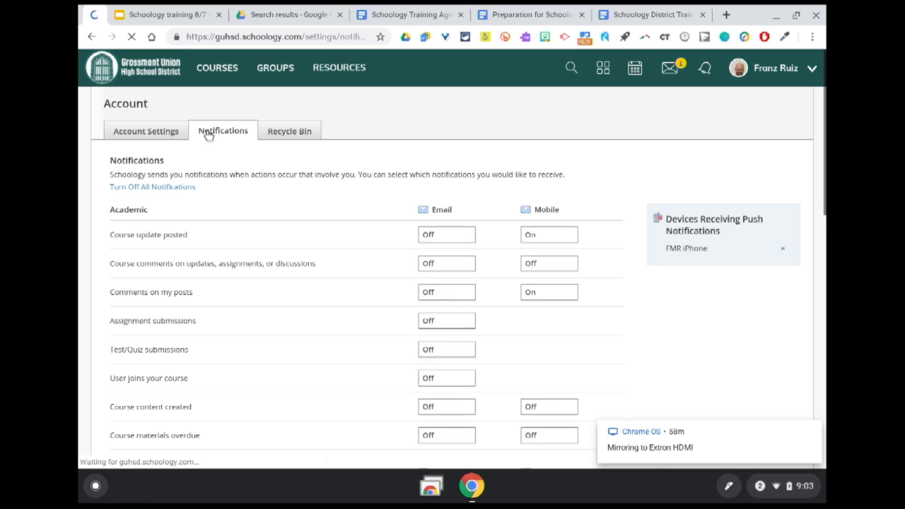
scroll(382, 268, "down", 1)
scroll(378, 270, "down", 1)
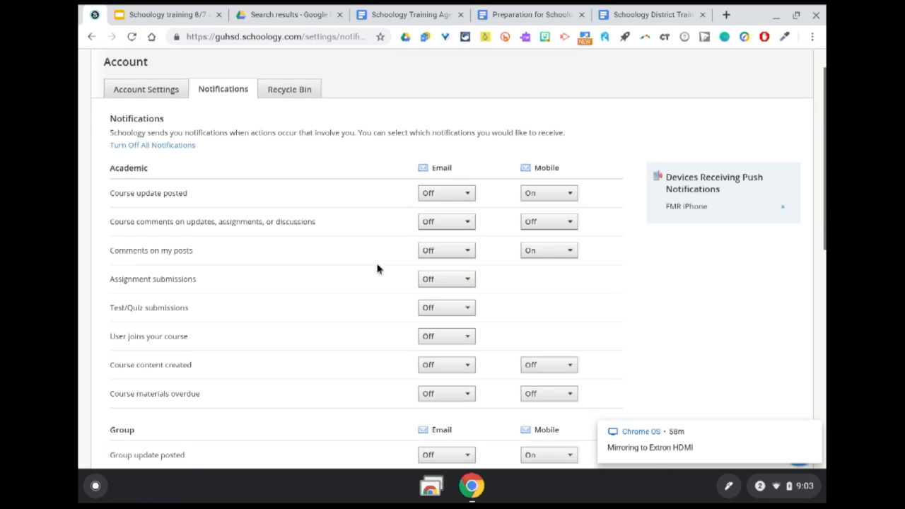
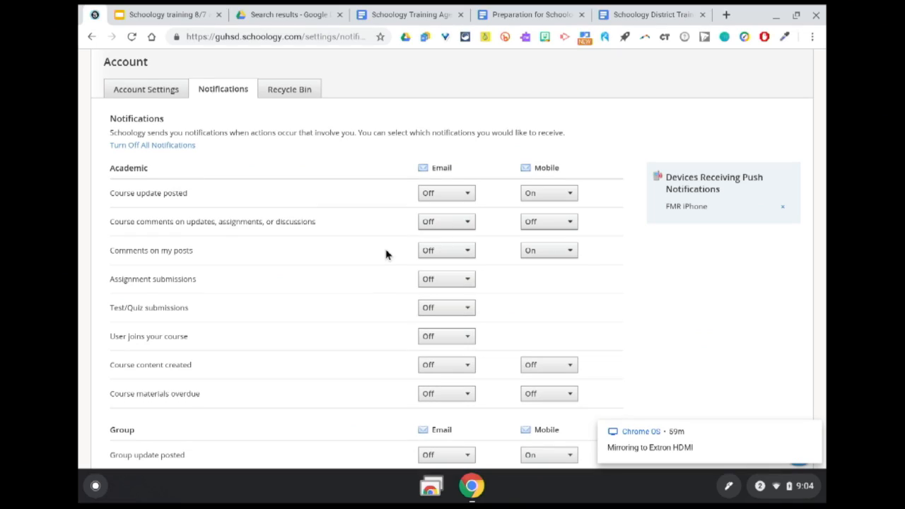
left_click(311, 93)
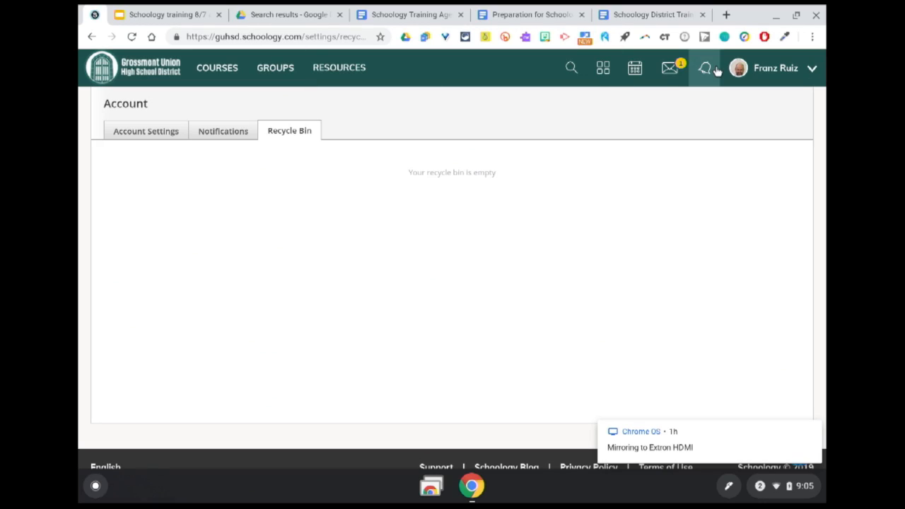
Step: Check the account menu for Subscriptions and dismiss the Chrome OS screen-mirroring notification
left_click(762, 66)
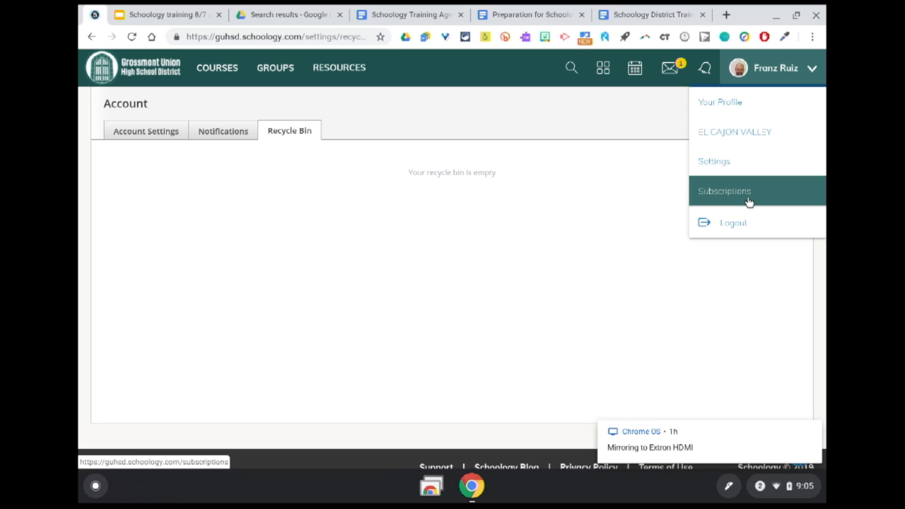
left_click(612, 127)
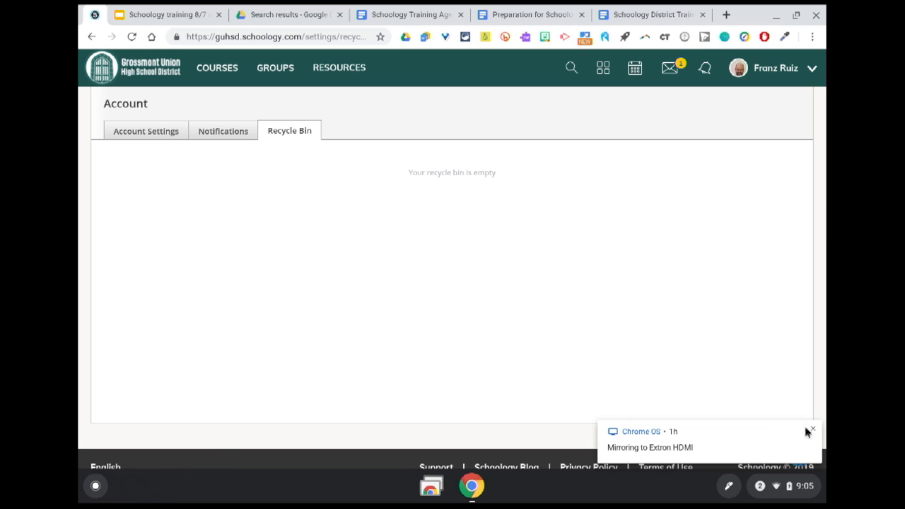
left_click(813, 429)
Step: Look at the Guide Center and the Change Language options, closing each without changing anything
scroll(787, 391, "down", 1)
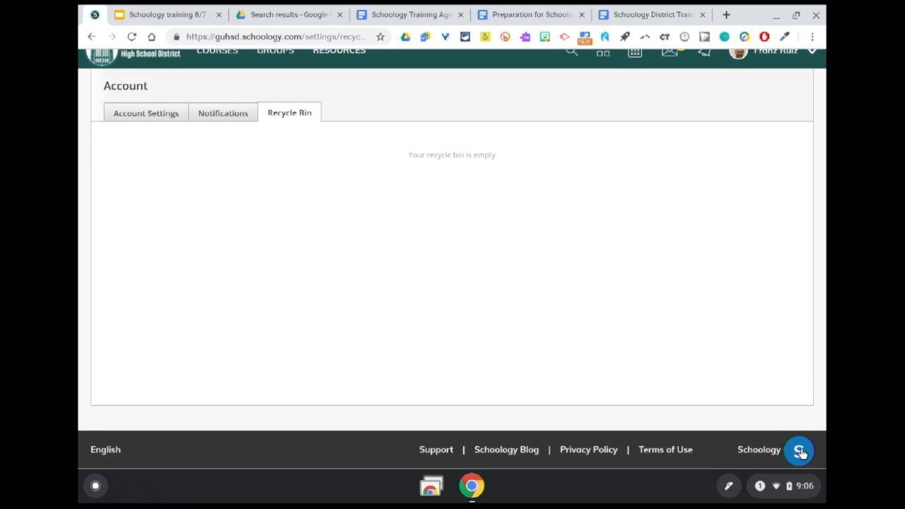
left_click(799, 451)
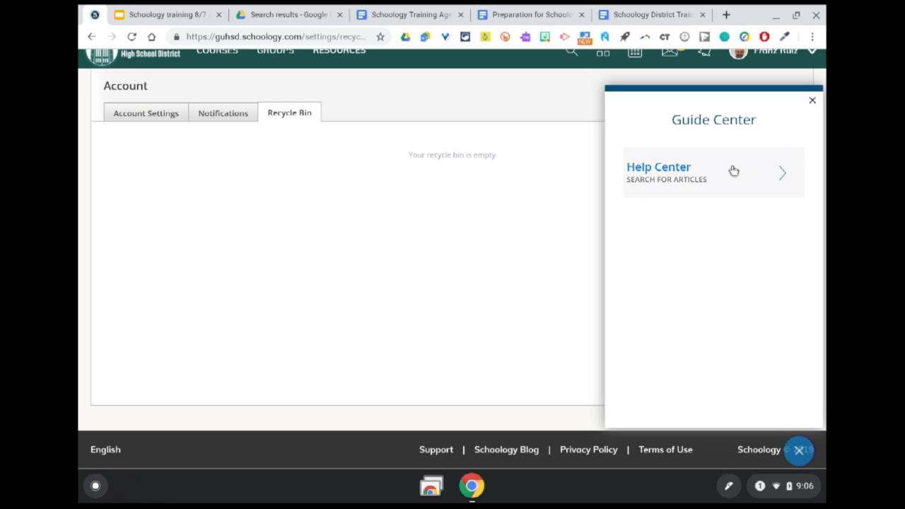
left_click(812, 96)
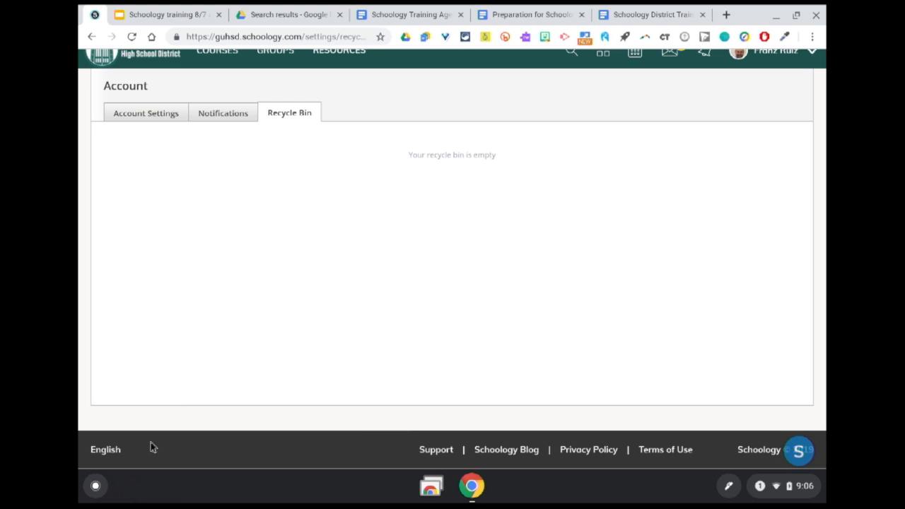
left_click(104, 450)
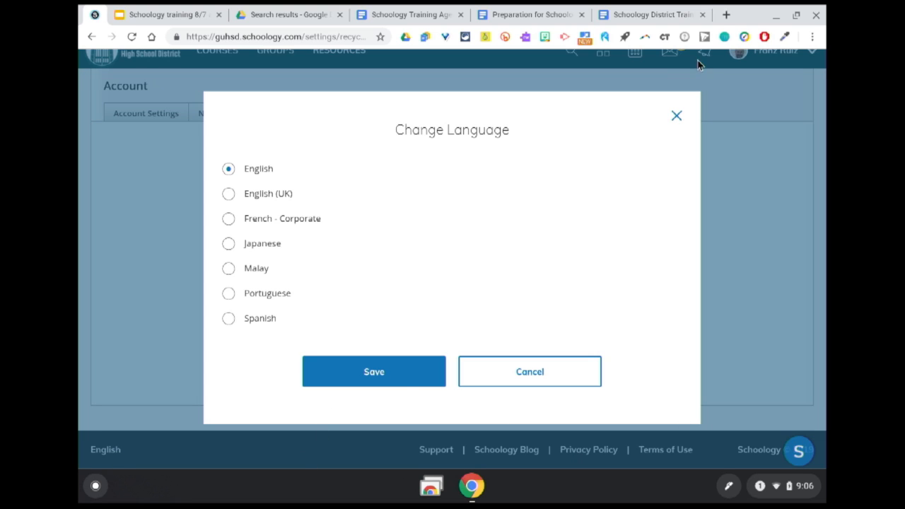
left_click(676, 115)
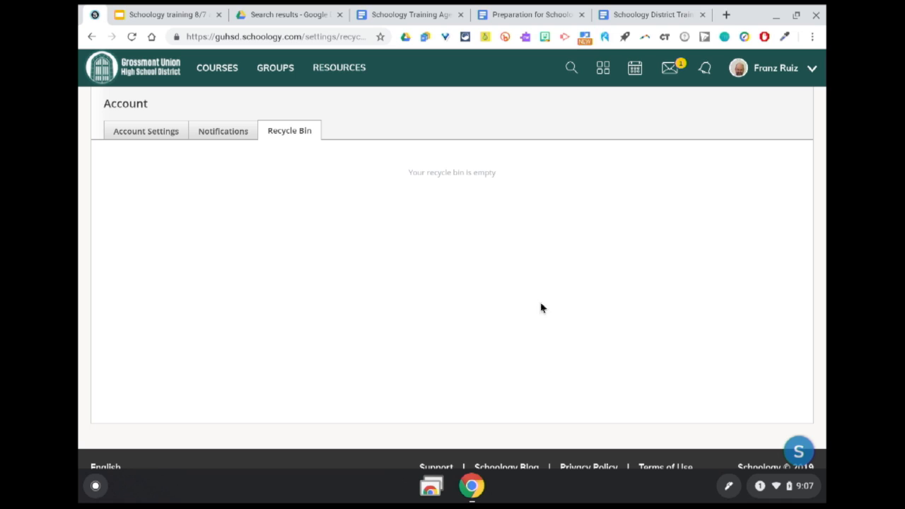
Step: Open the resources area and view the Personal and Public resource collections
left_click(354, 75)
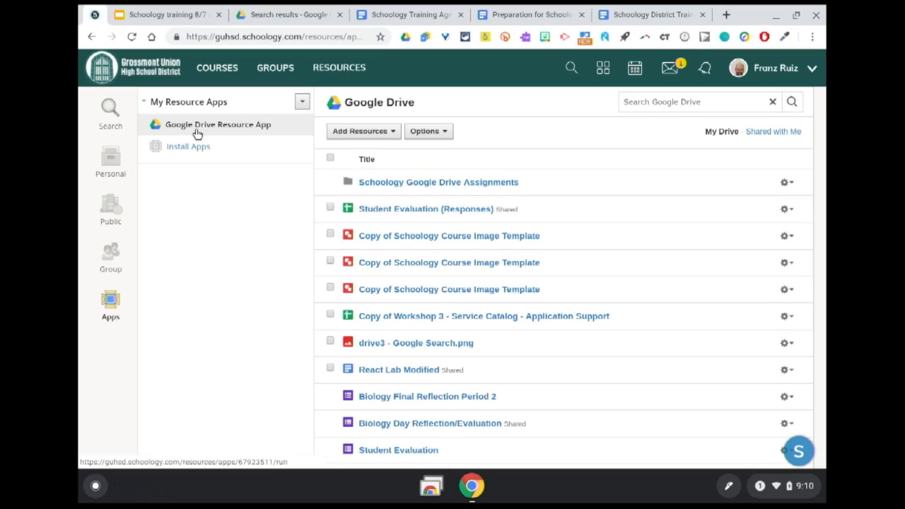
left_click(122, 165)
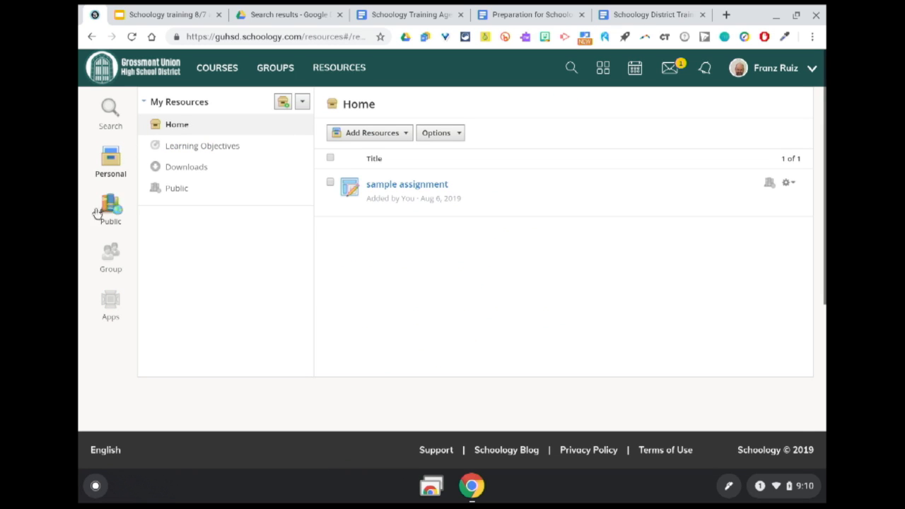
left_click(109, 211)
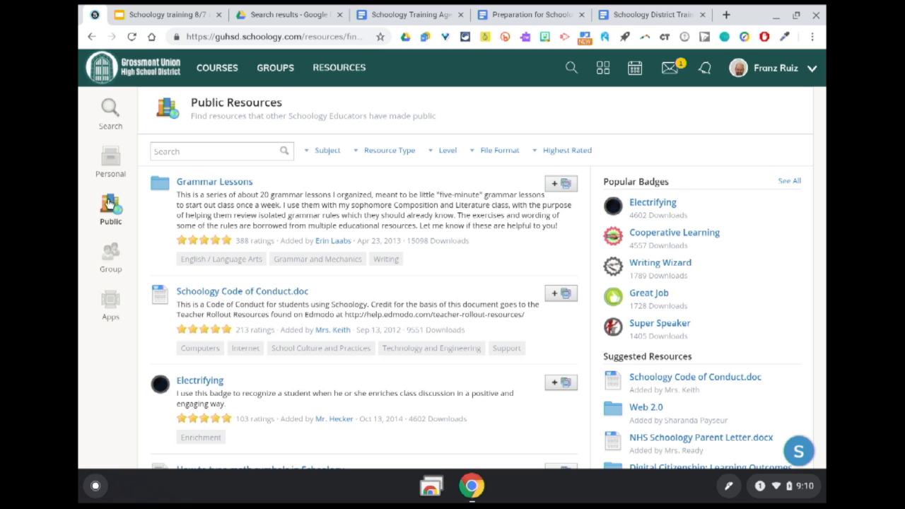
Step: Browse the group resources for Science and EL CAJON VALLEY, ending on ETS and Schoology Professional Learning
left_click(110, 251)
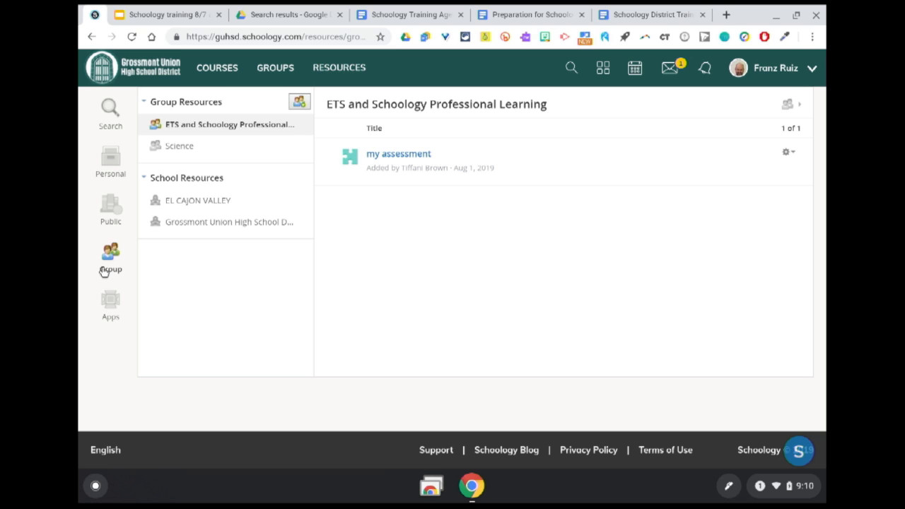
left_click(189, 147)
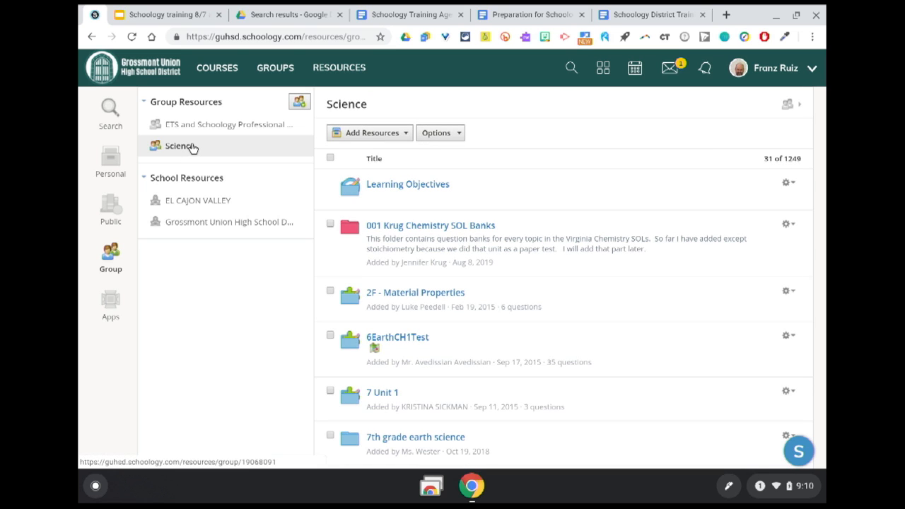
left_click(185, 202)
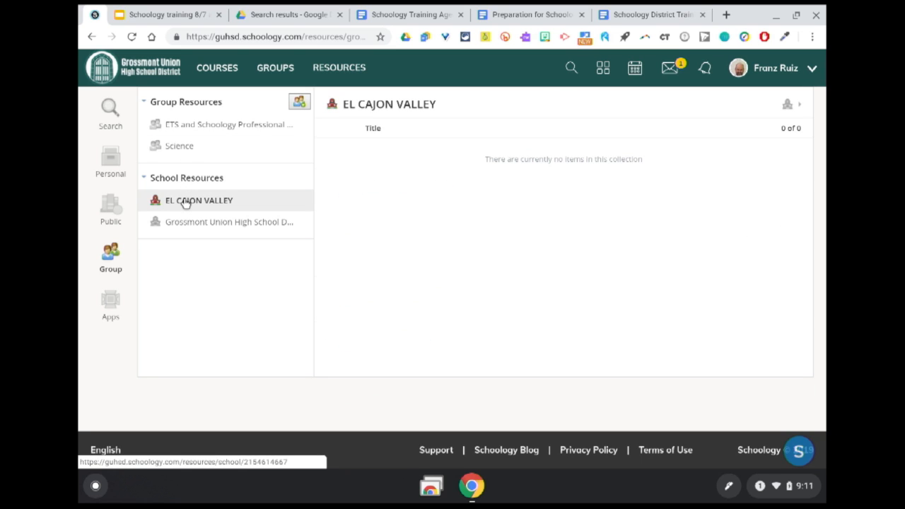
left_click(182, 121)
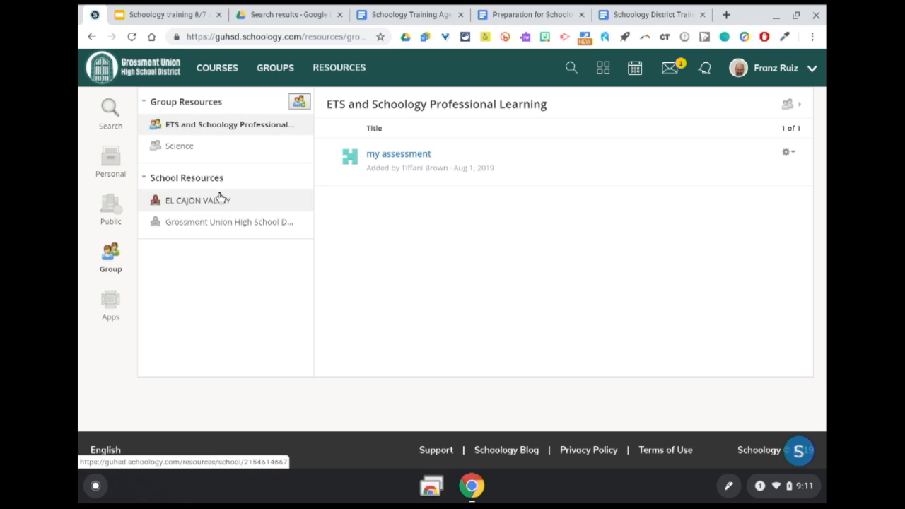
Step: Open the full groups page and view My Groups, School Groups and Public Groups
left_click(271, 77)
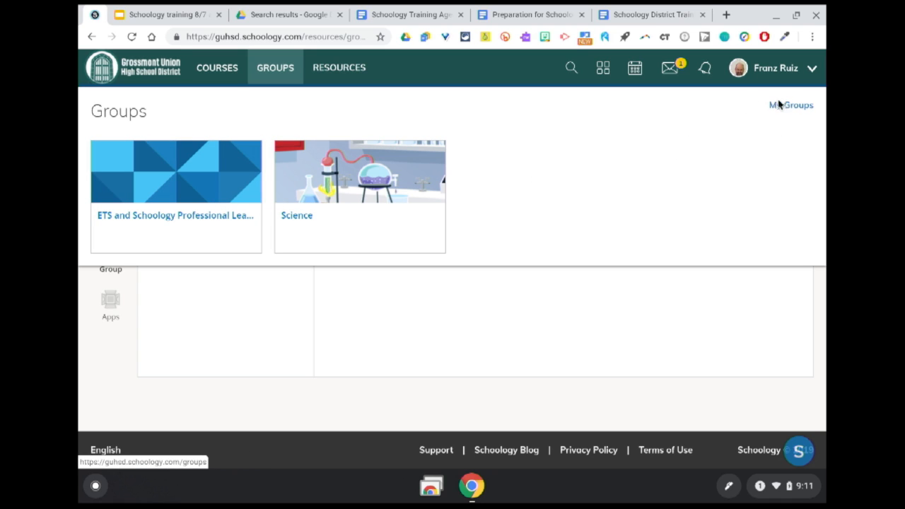
left_click(800, 105)
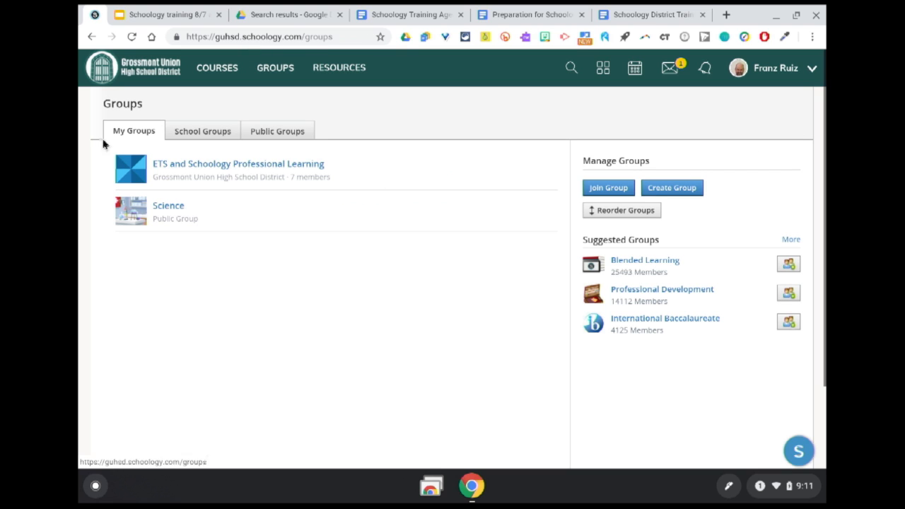
left_click(195, 133)
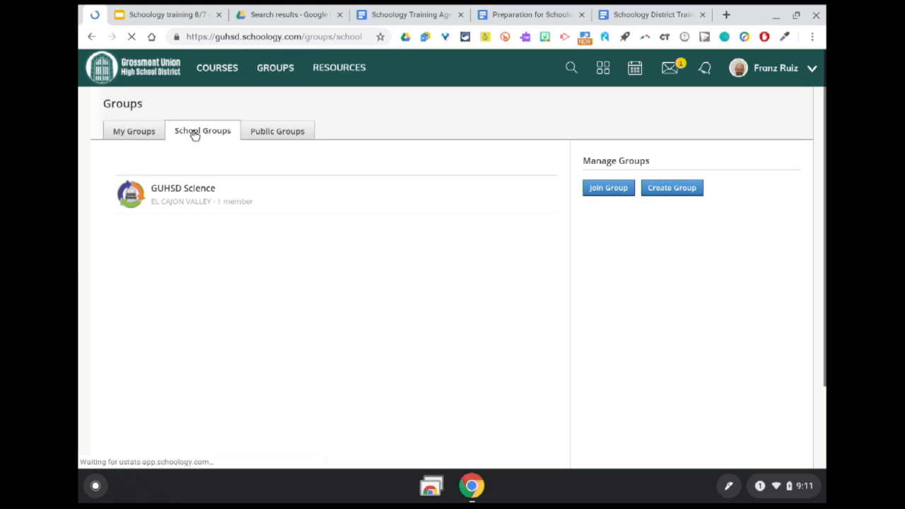
left_click(251, 138)
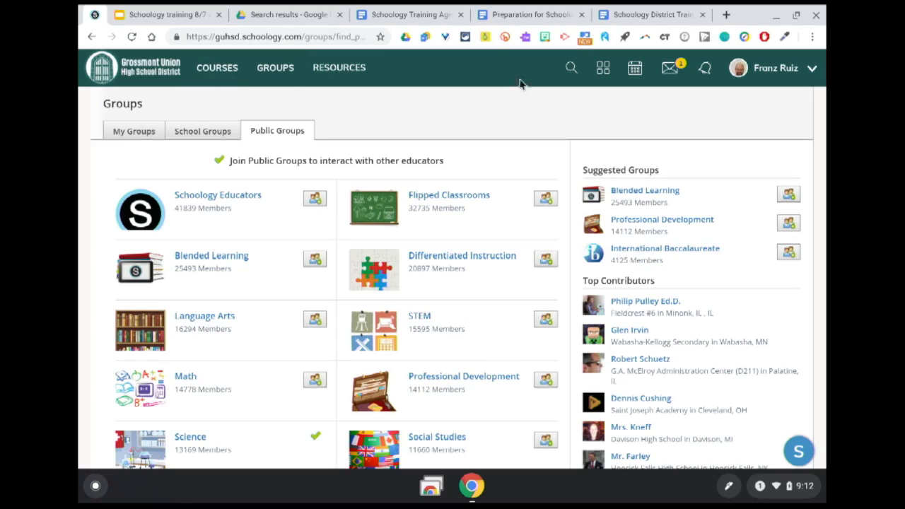
Step: View the home course dashboard and the Schoology Training - Fall 2019 course, ending on the list of courses
left_click(219, 71)
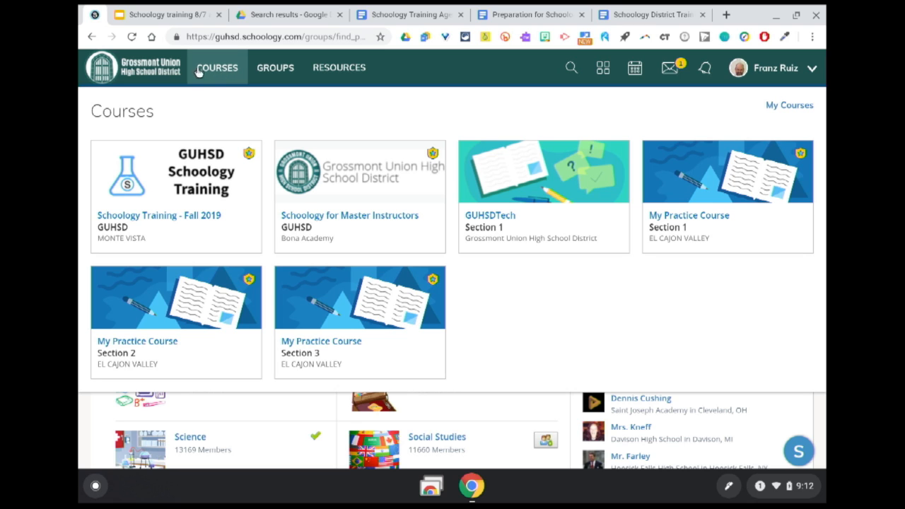
left_click(152, 65)
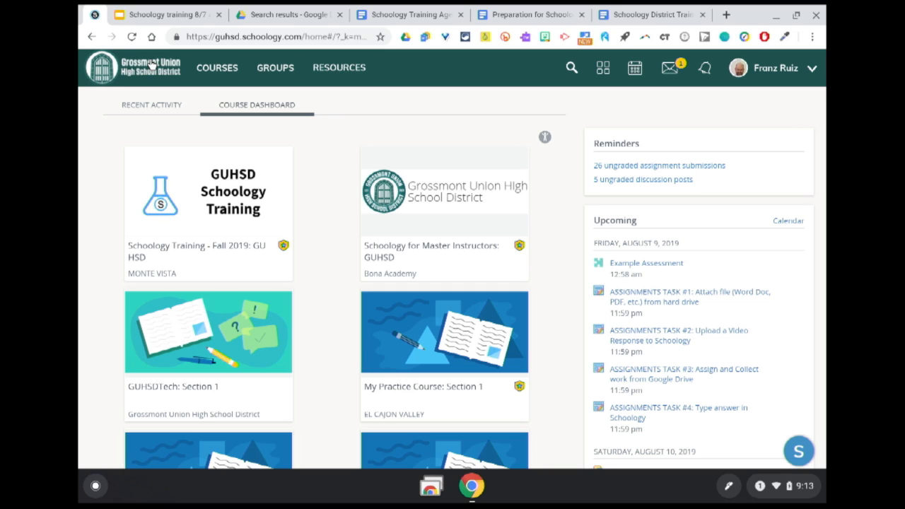
left_click(219, 71)
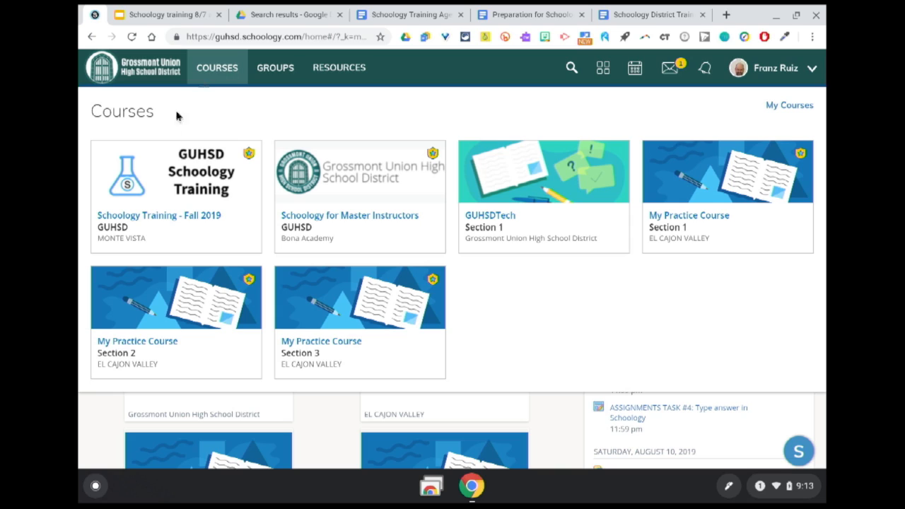
left_click(203, 191)
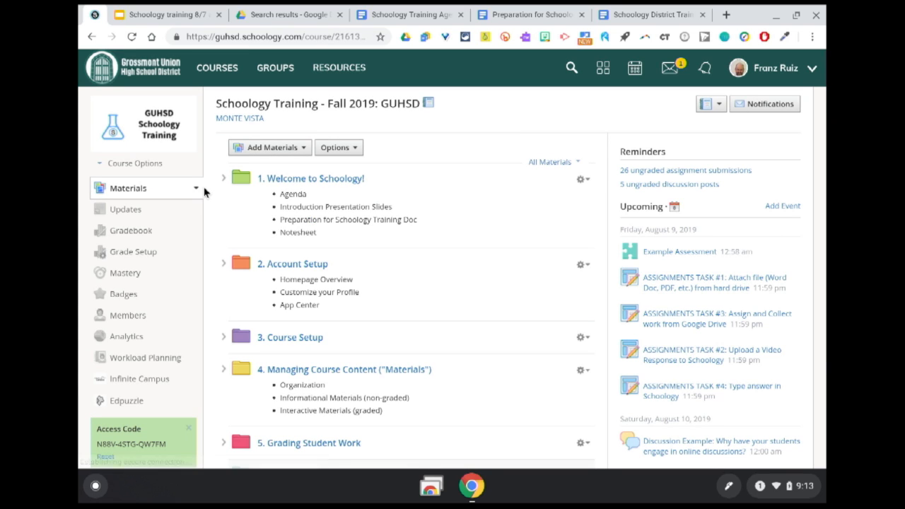
left_click(207, 73)
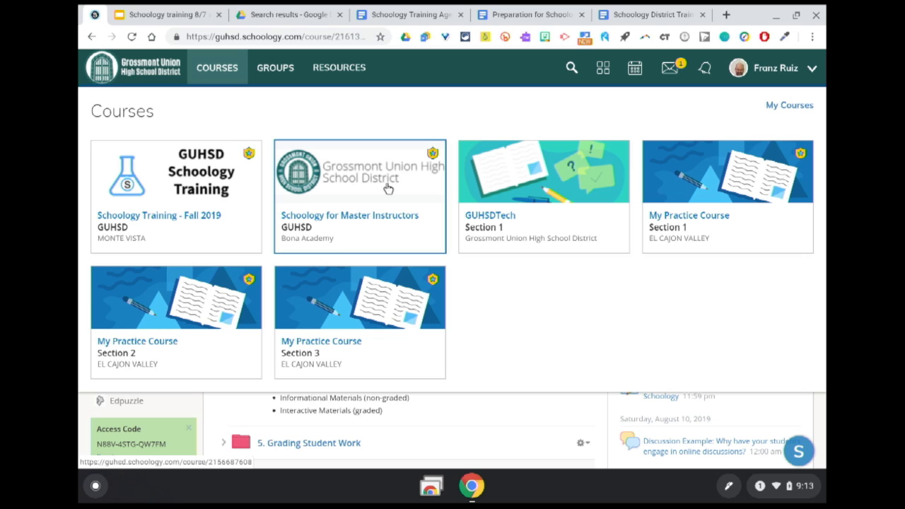
Step: Open the full My Courses page from the list of courses
left_click(227, 73)
left_click(227, 73)
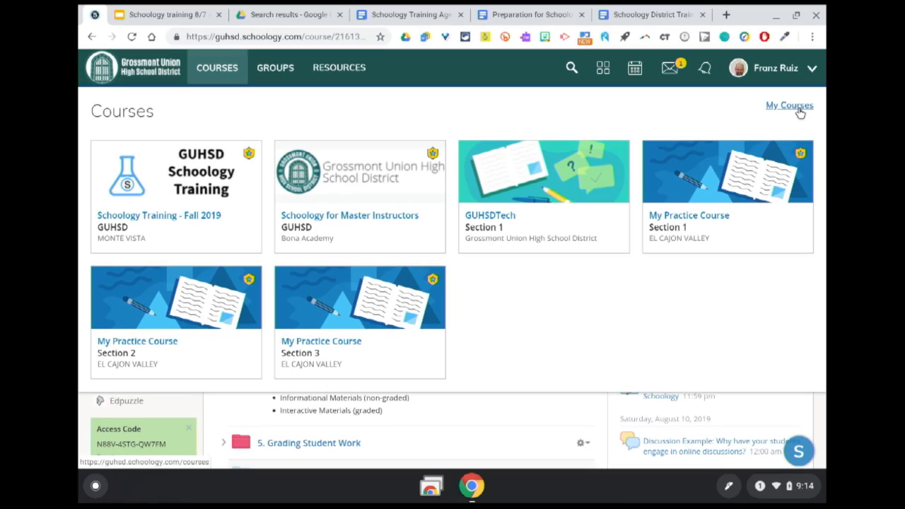
left_click(804, 109)
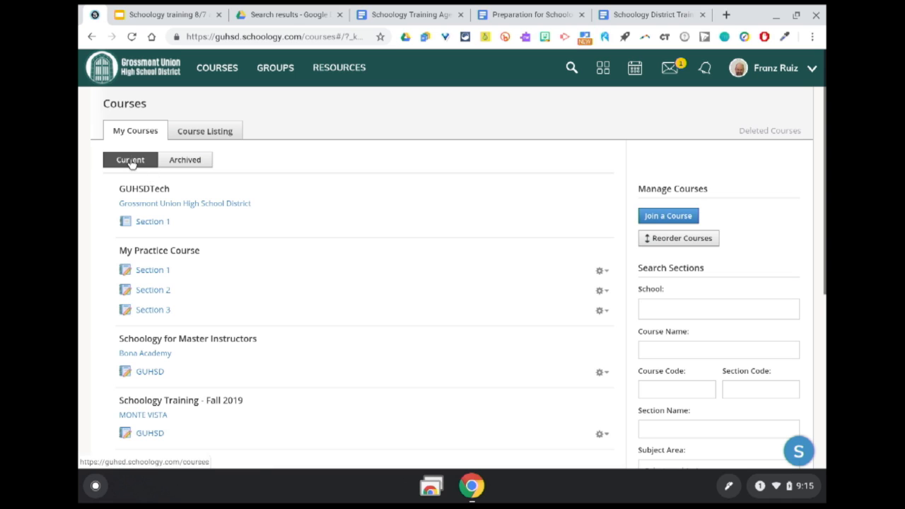
Step: View the archived courses and the course listing, ending on the current courses under My Courses
left_click(186, 159)
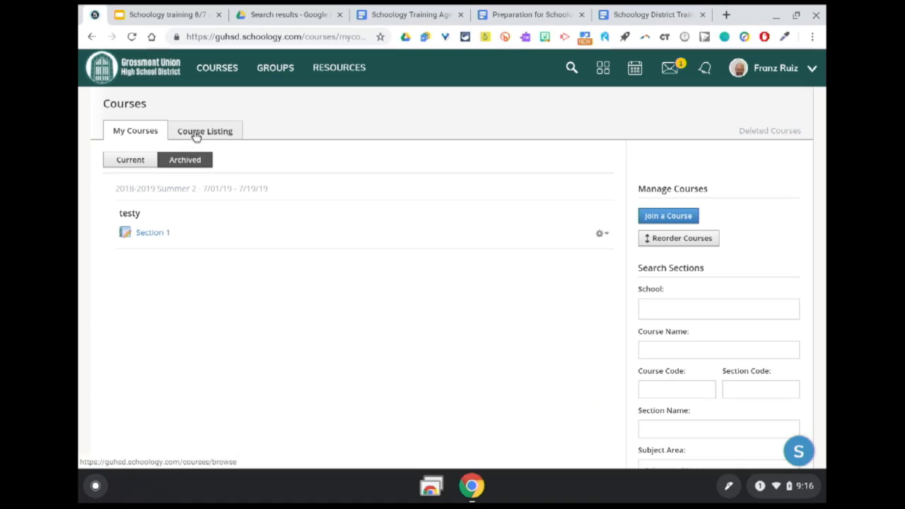
left_click(195, 134)
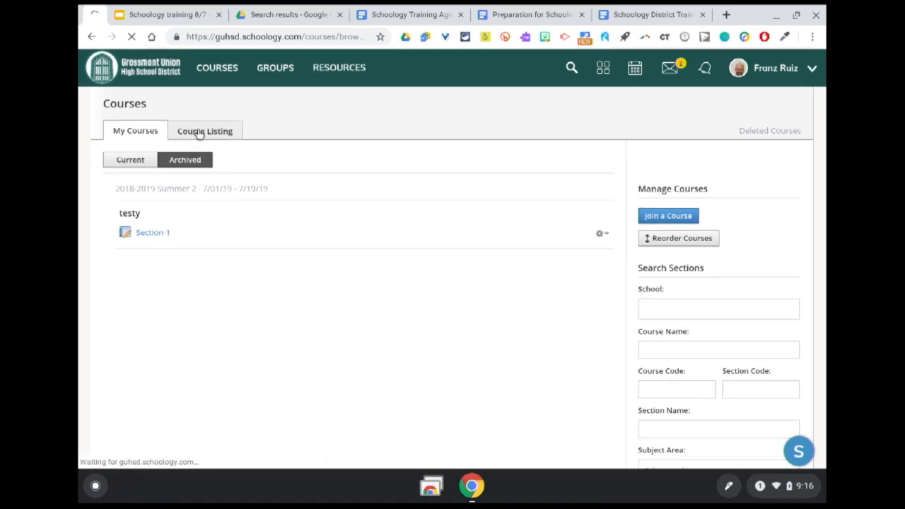
left_click(117, 132)
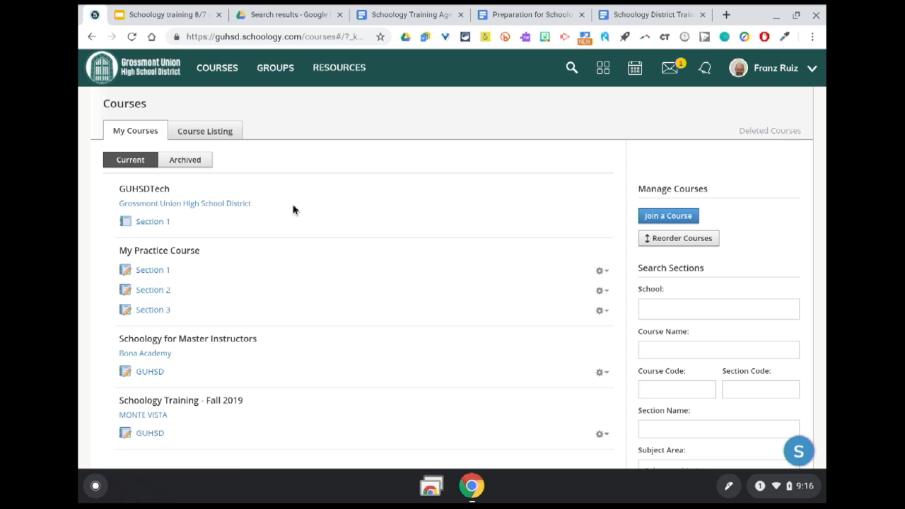
scroll(297, 224, "down", 1)
scroll(297, 224, "down", 1)
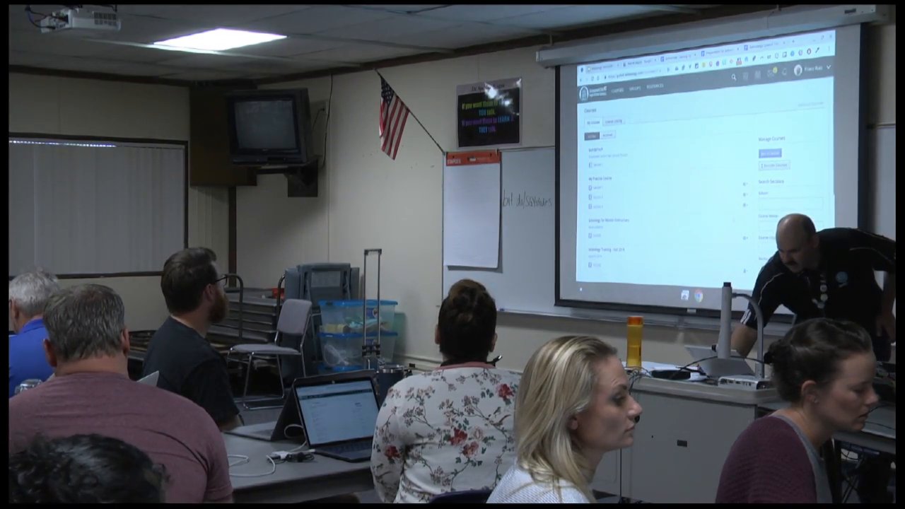
left_click(205, 80)
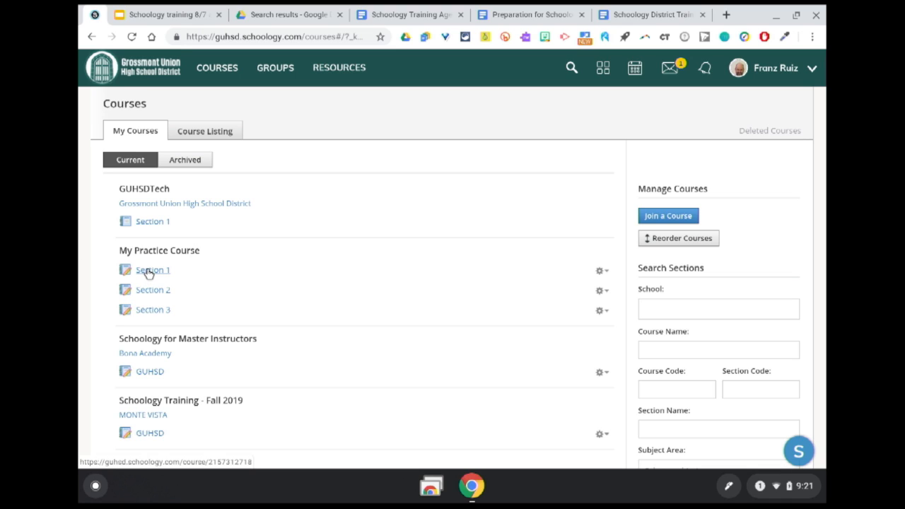
Step: Start linking existing sections to Section 1 of My Practice Course, selecting Section 2 and Section 3
left_click(602, 290)
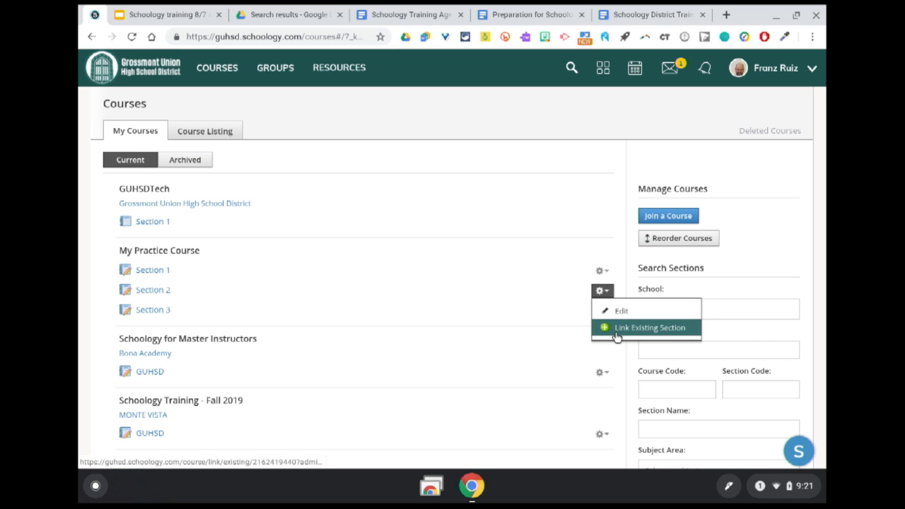
left_click(602, 271)
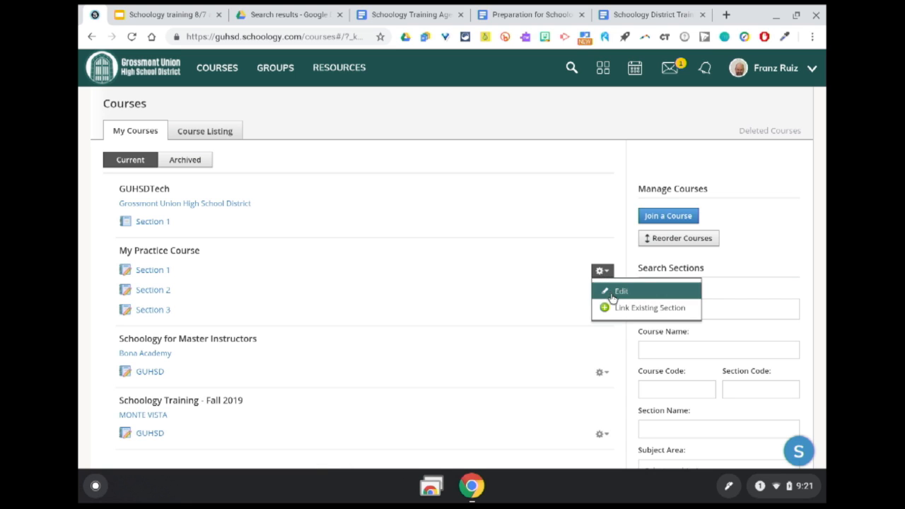
left_click(612, 310)
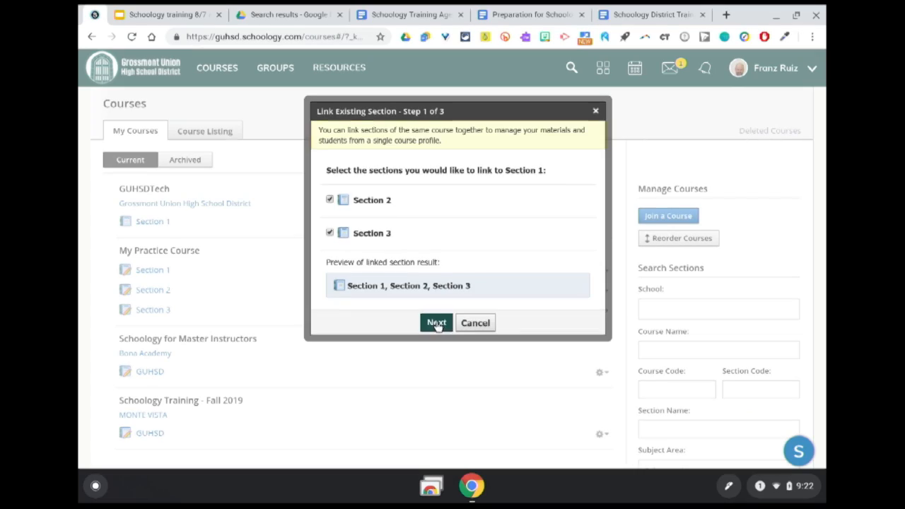
left_click(434, 322)
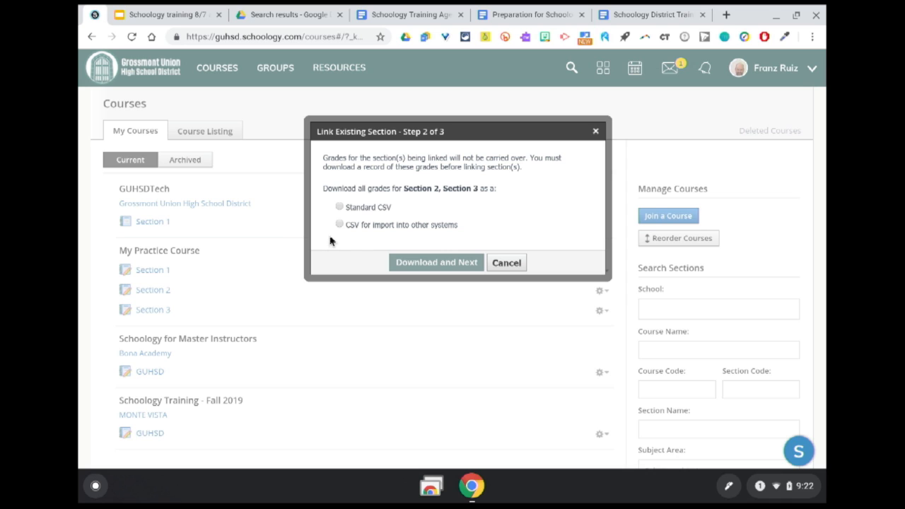
Step: Choose Standard CSV for the grade record, dismiss saving the export file, and link the sections
mouse_move(340, 211)
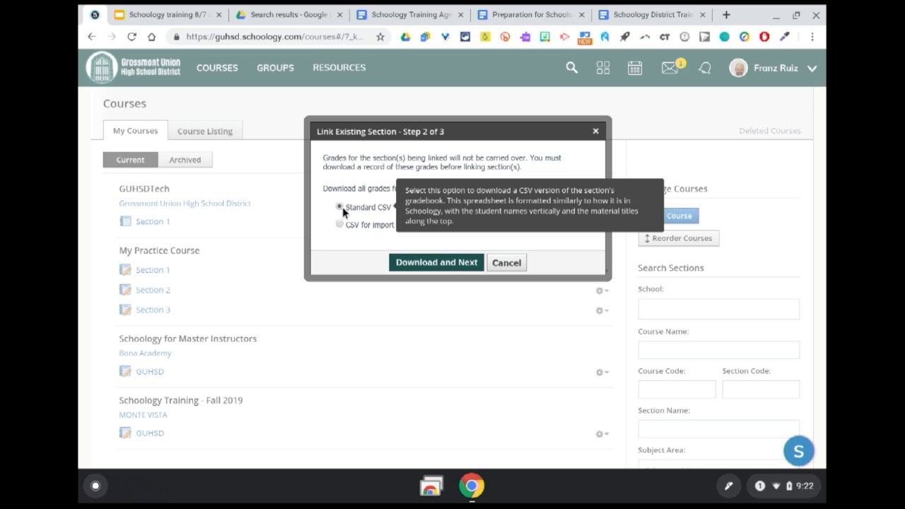
left_click(453, 263)
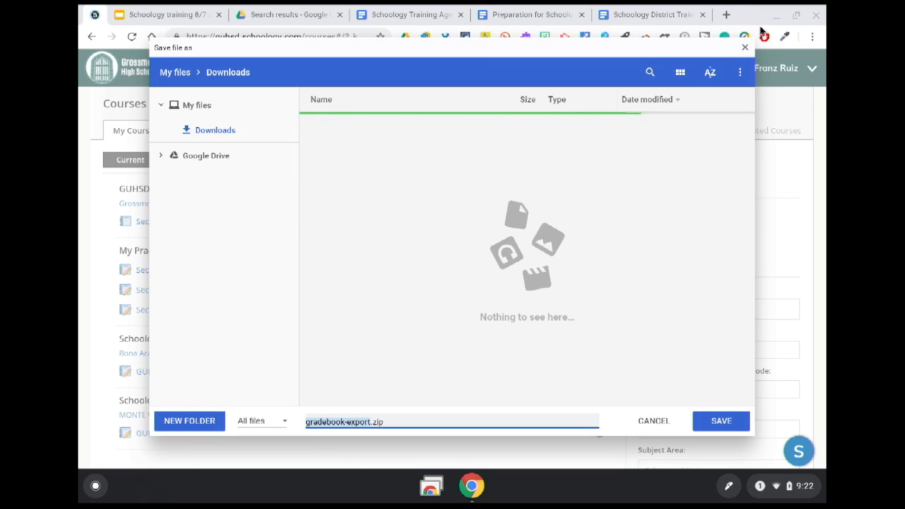
left_click(743, 48)
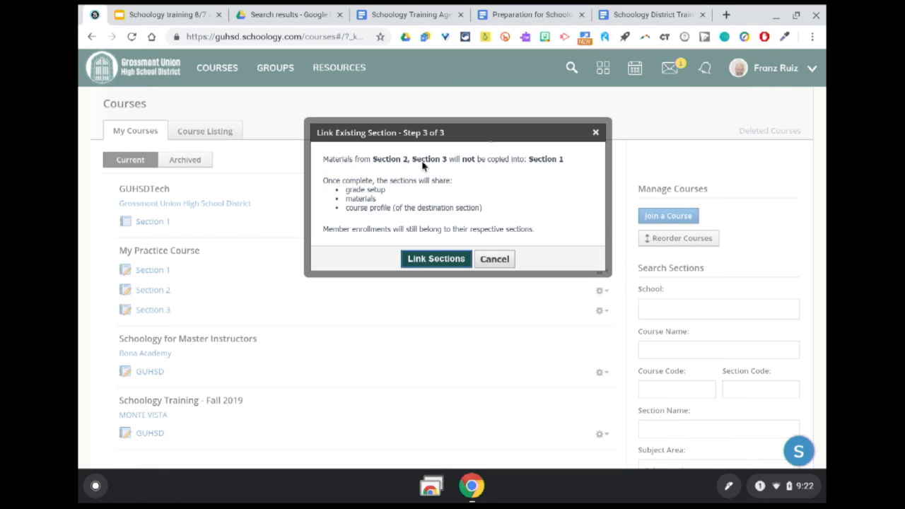
left_click(432, 260)
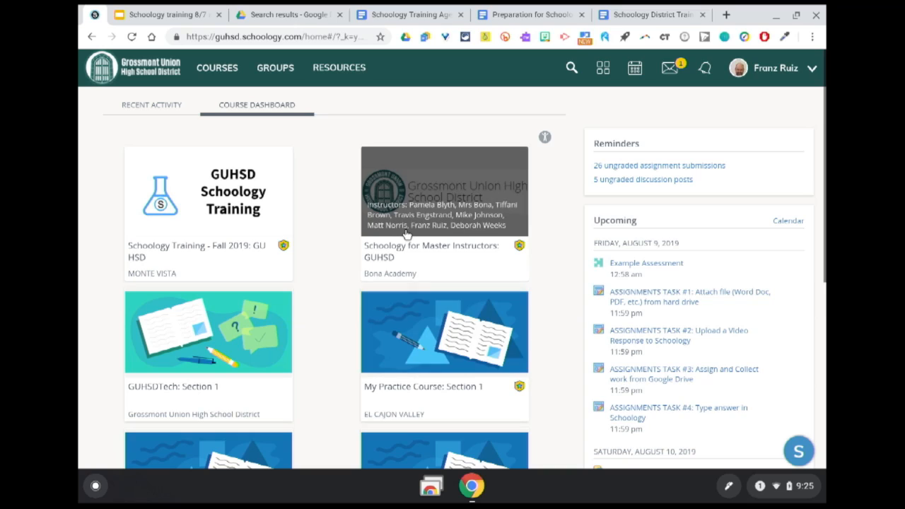
Step: Look over the course tiles on the home dashboard and return to the full My Courses page
scroll(404, 233, "down", 2)
scroll(406, 238, "up", 2)
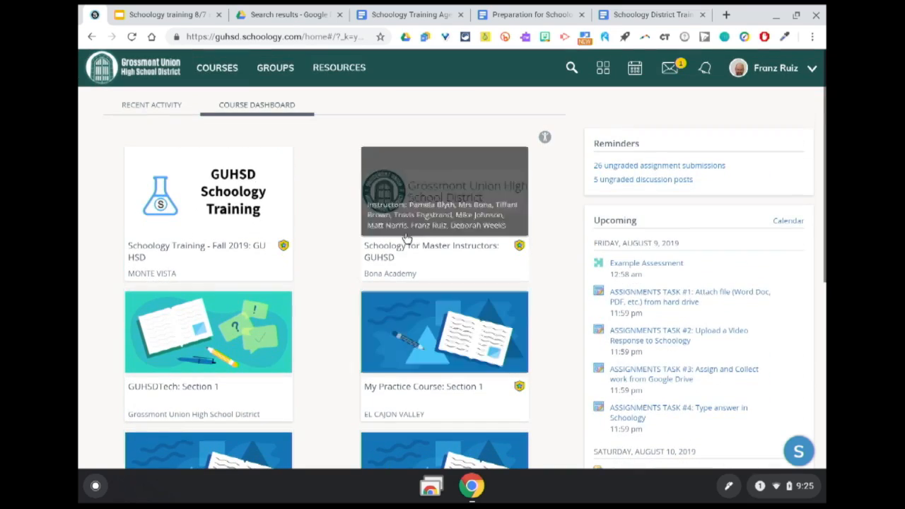
left_click(215, 67)
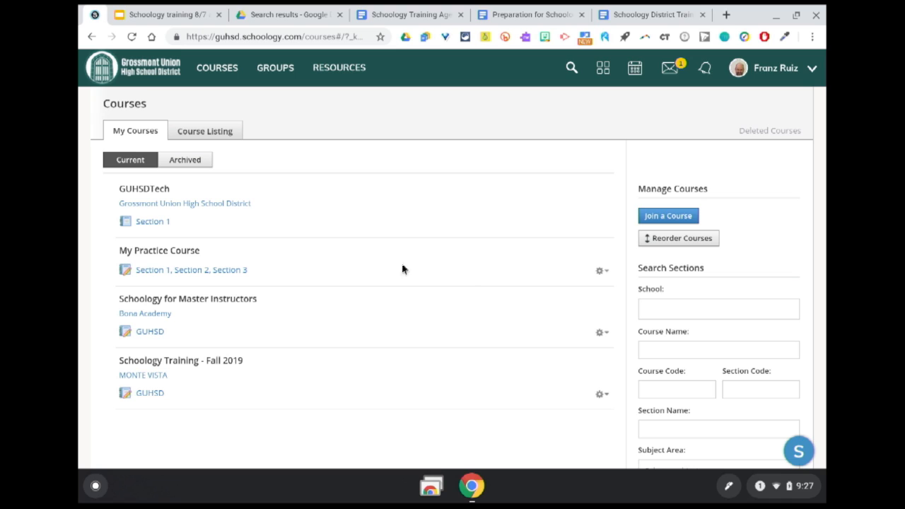
Step: Start unlinking Section 2 and Section 3 of My Practice Course, with both set to restore the original section
left_click(602, 271)
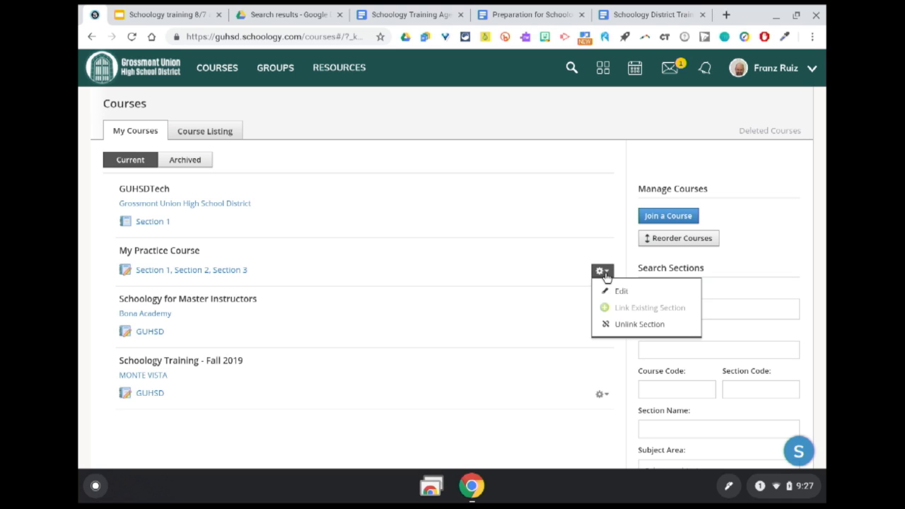
left_click(629, 325)
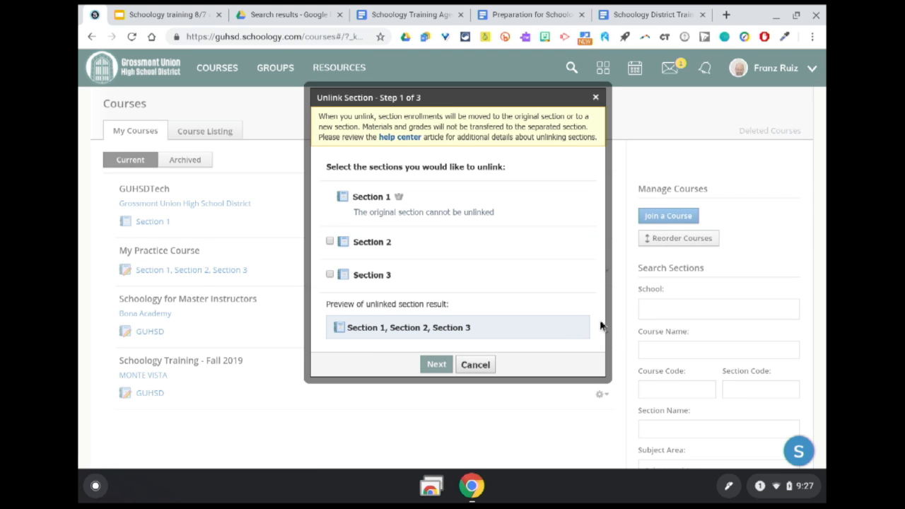
left_click(329, 242)
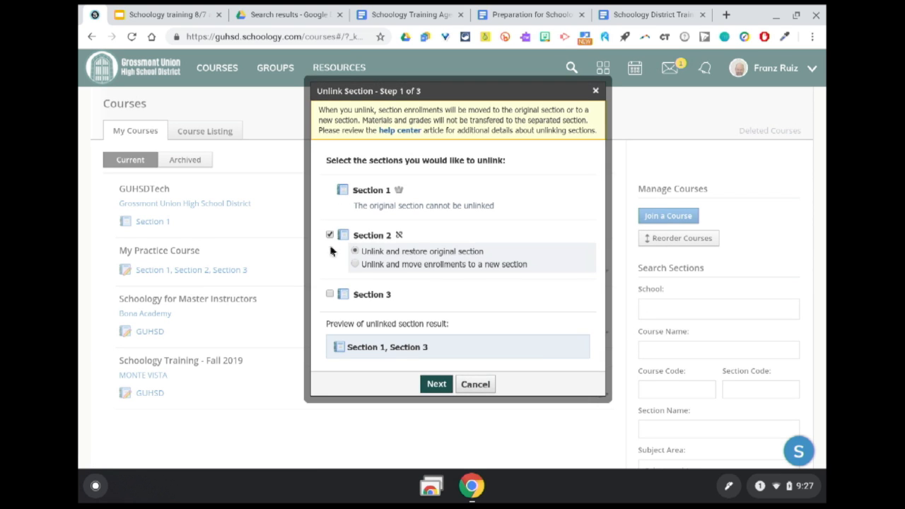
left_click(330, 294)
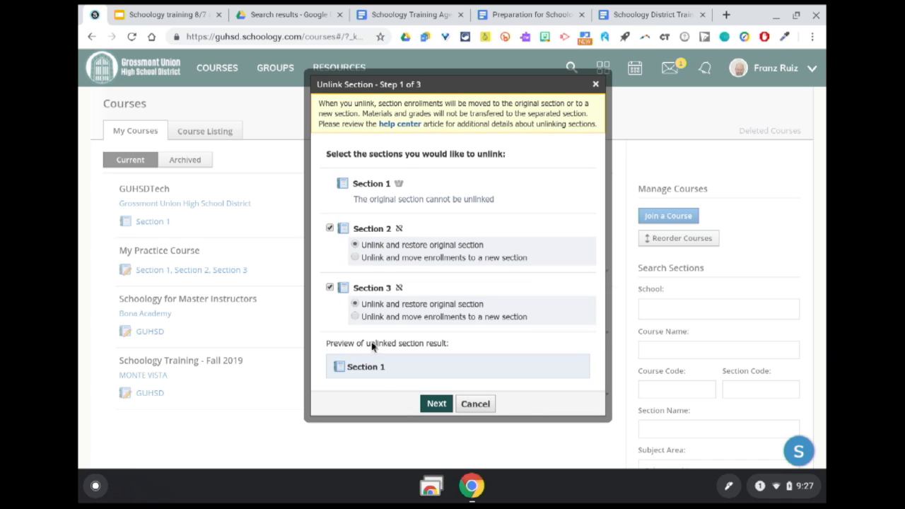
left_click(433, 405)
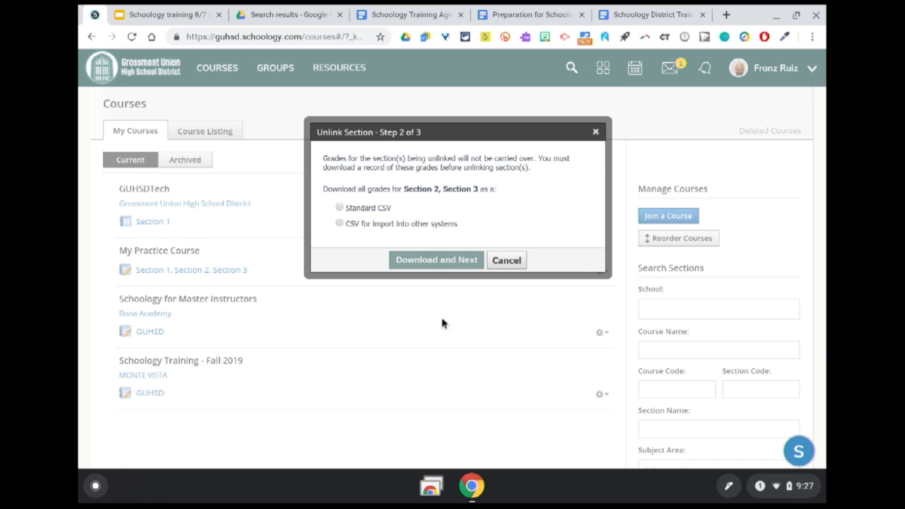
Step: Choose Standard CSV for the unlinked sections' grades, dismiss saving gradebook-export.zip, and unlink the sections
left_click(340, 208)
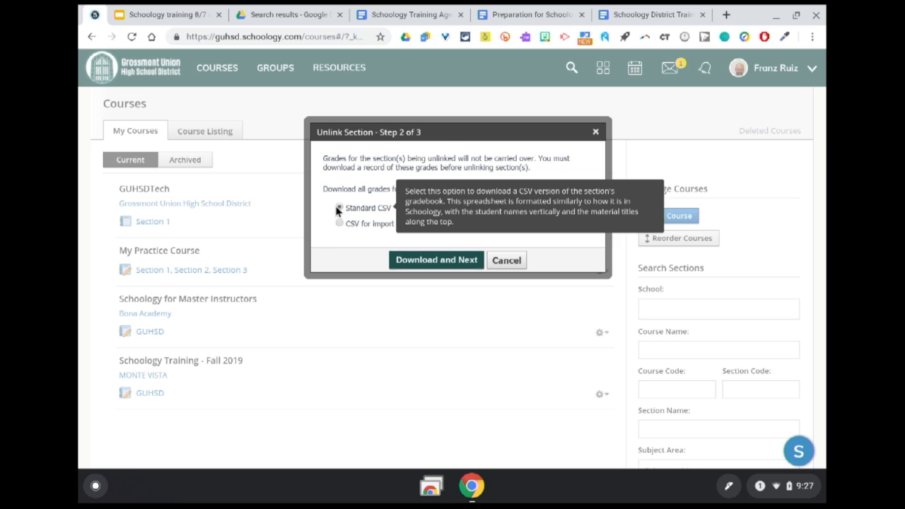
left_click(431, 262)
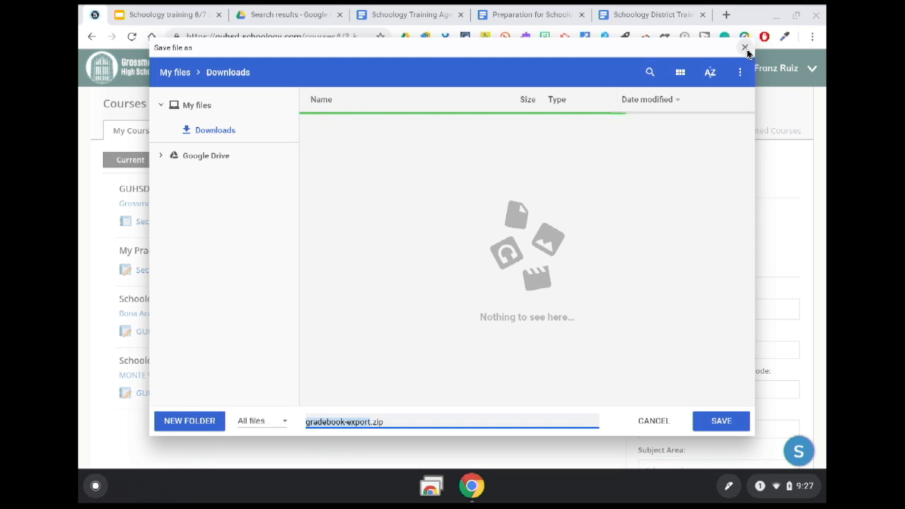
left_click(745, 48)
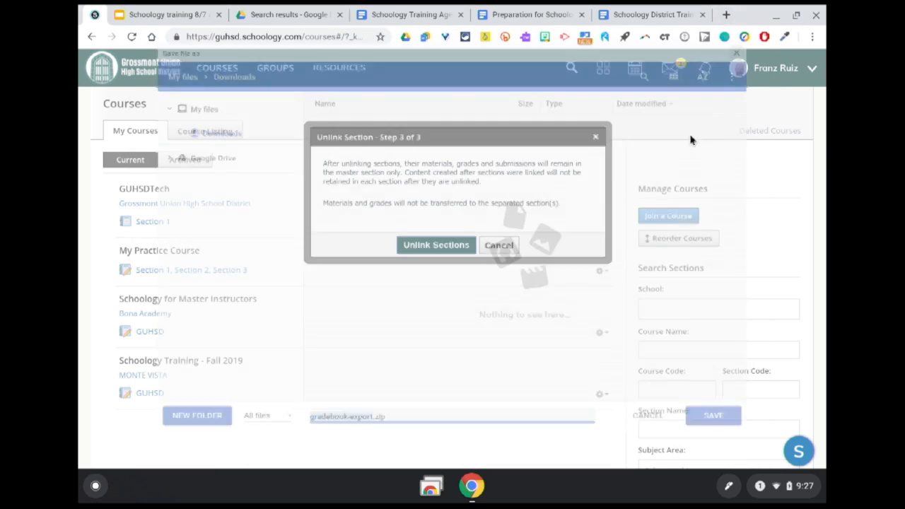
left_click(436, 245)
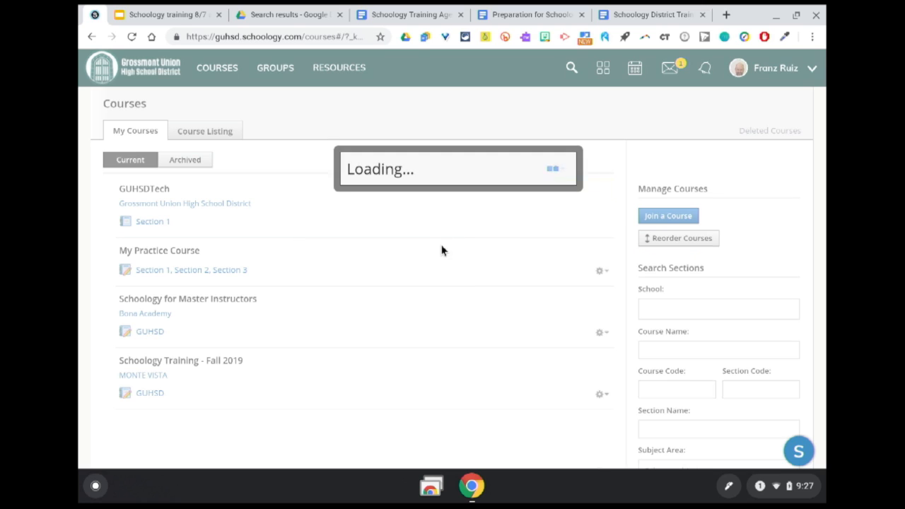